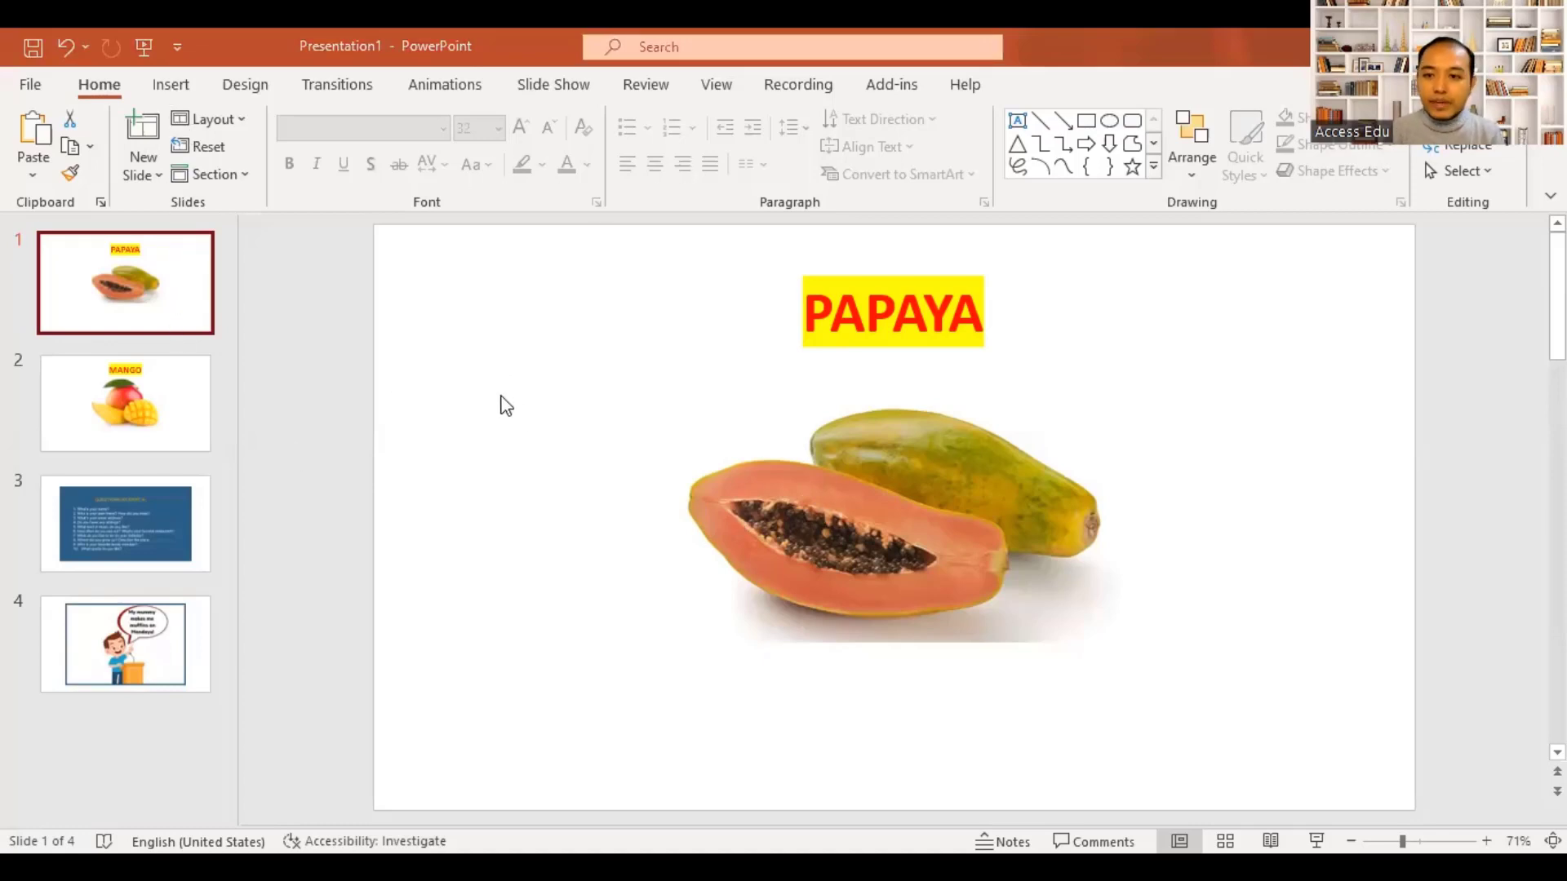
# - Show the Audio on My PC and Record Audio options from Insert > Audio for PAPAYA
pyautogui.click(168, 88)
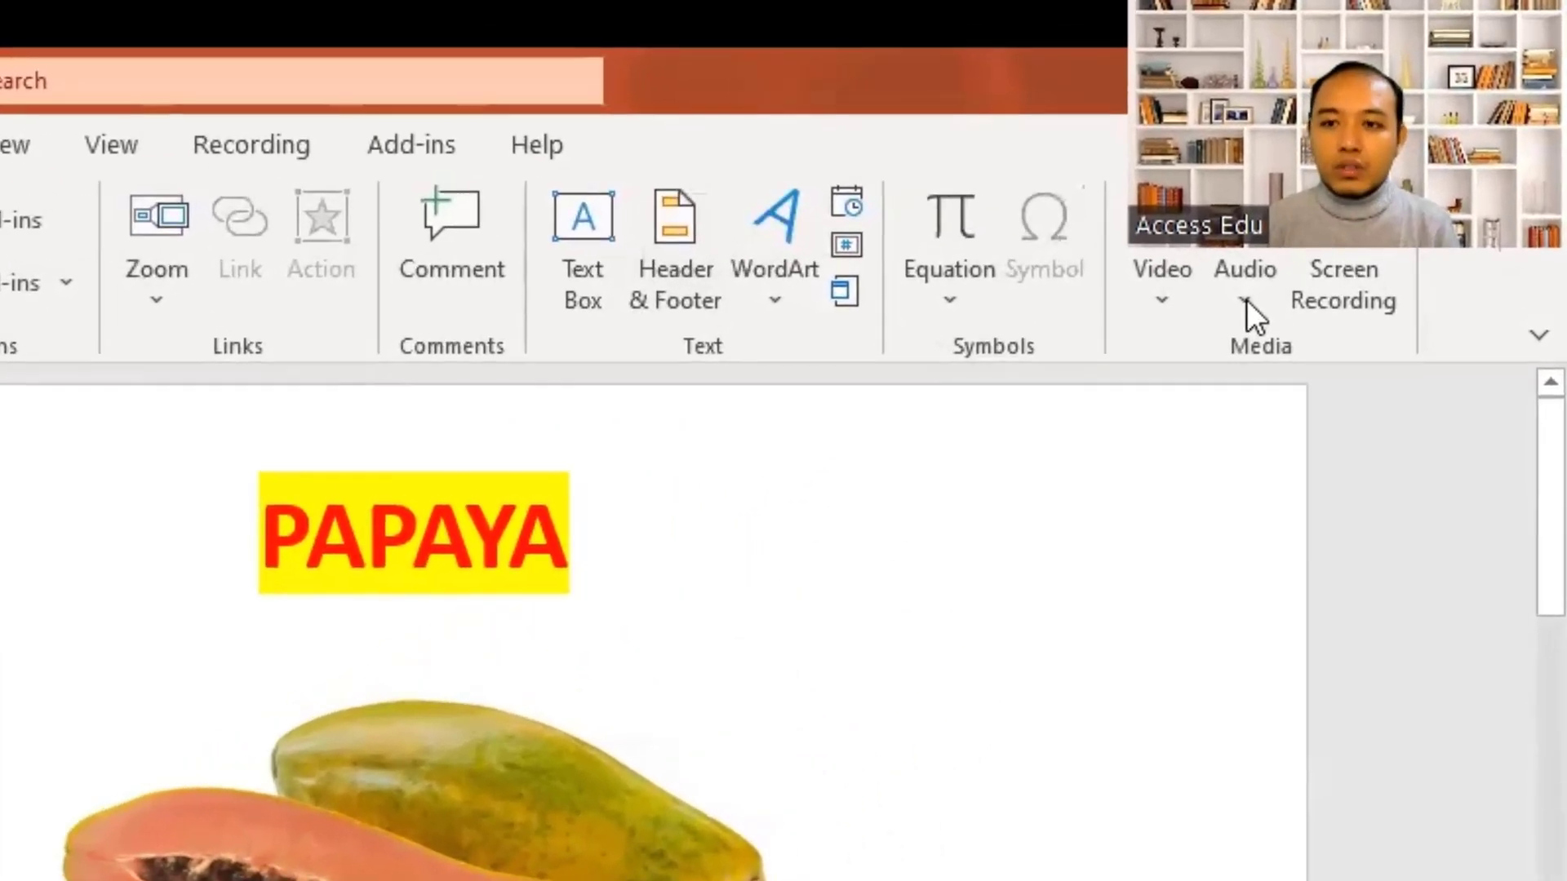
pyautogui.click(1246, 301)
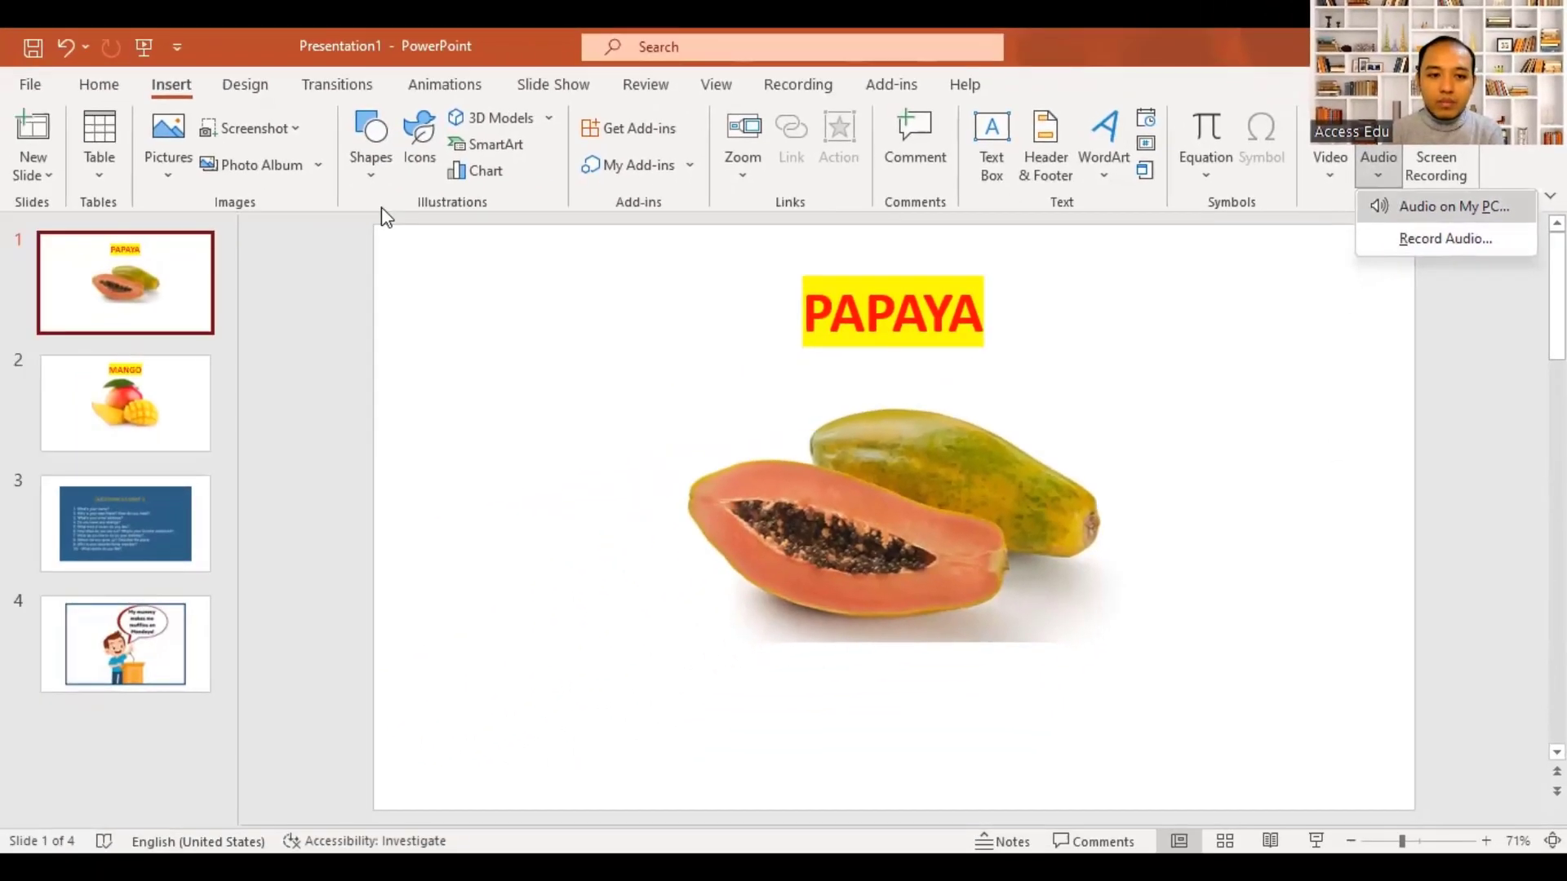
# - Insert color-1 from Downloads onto the PAPAYA slide and place its icon beside the title
pyautogui.click(1309, 356)
pyautogui.scroll(-2, 302, 396)
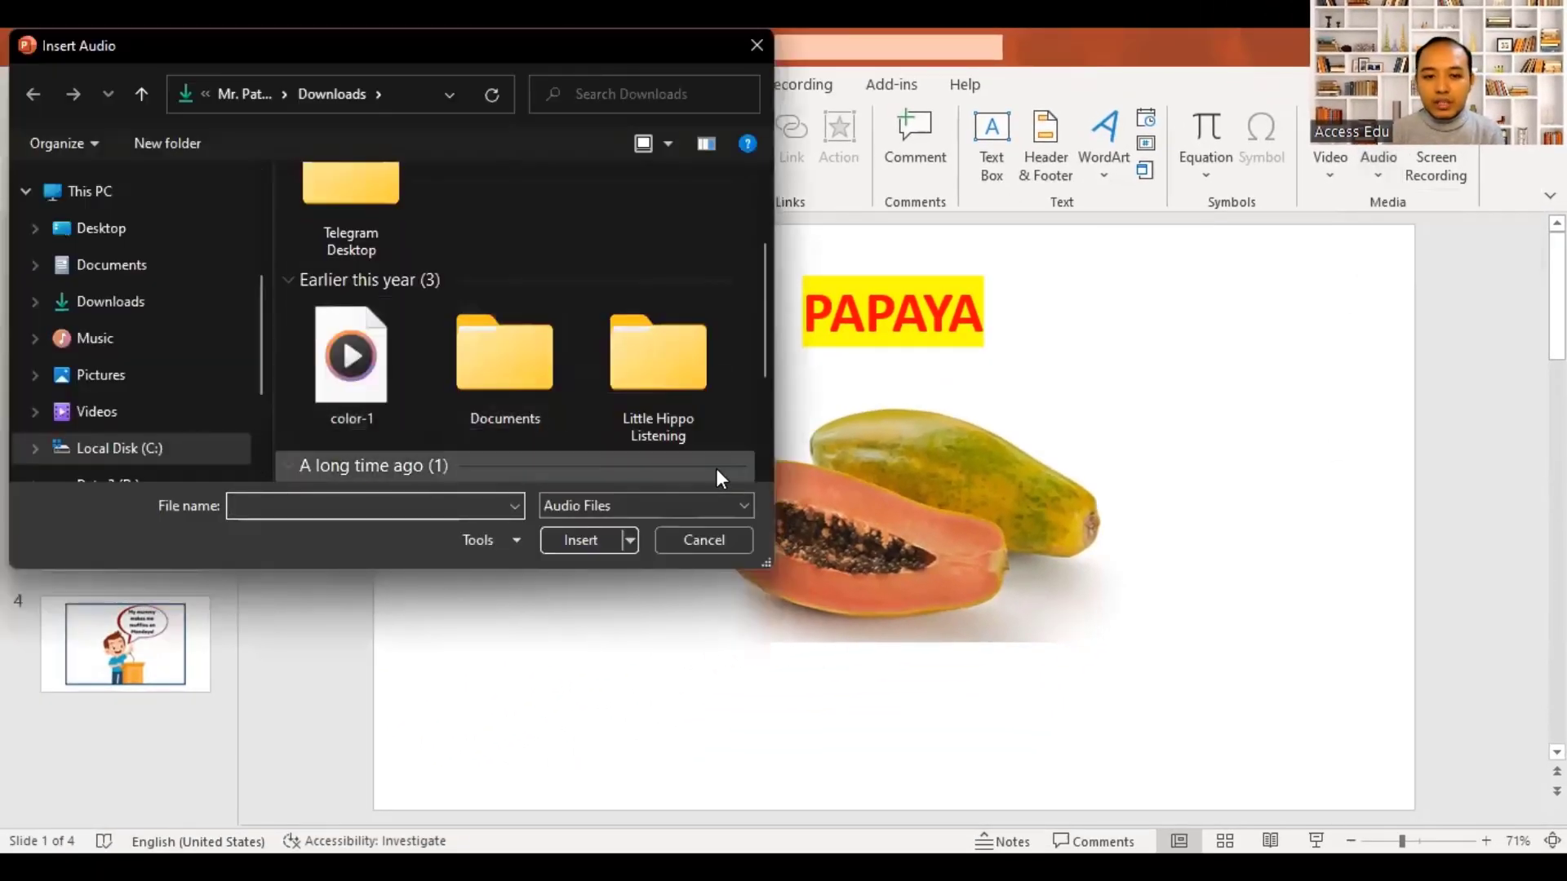
pyautogui.scroll(2, 506, 383)
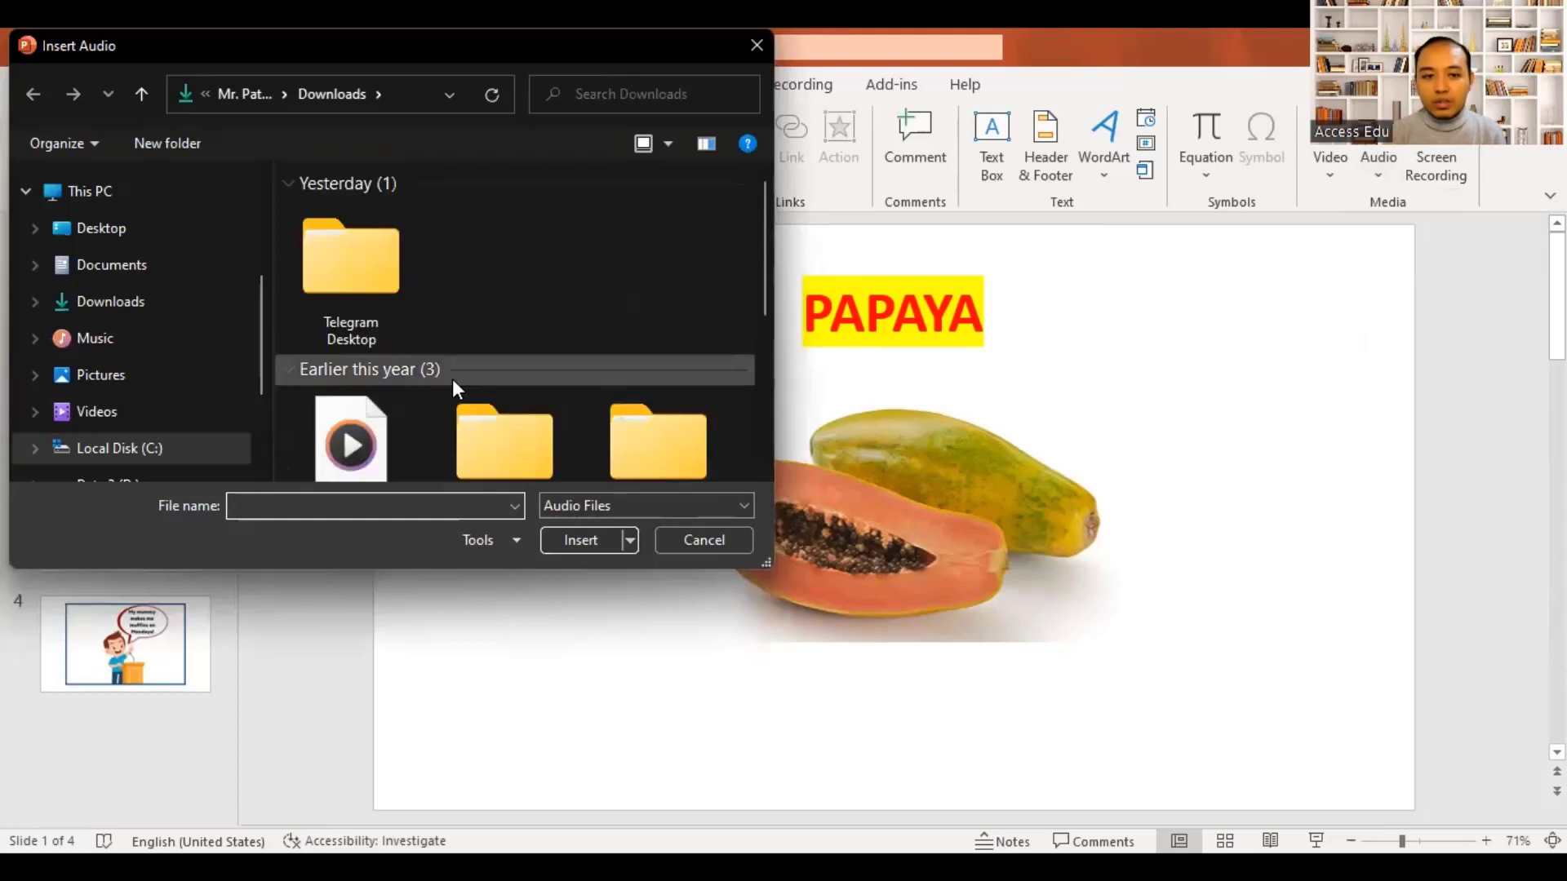
pyautogui.scroll(-2, 395, 365)
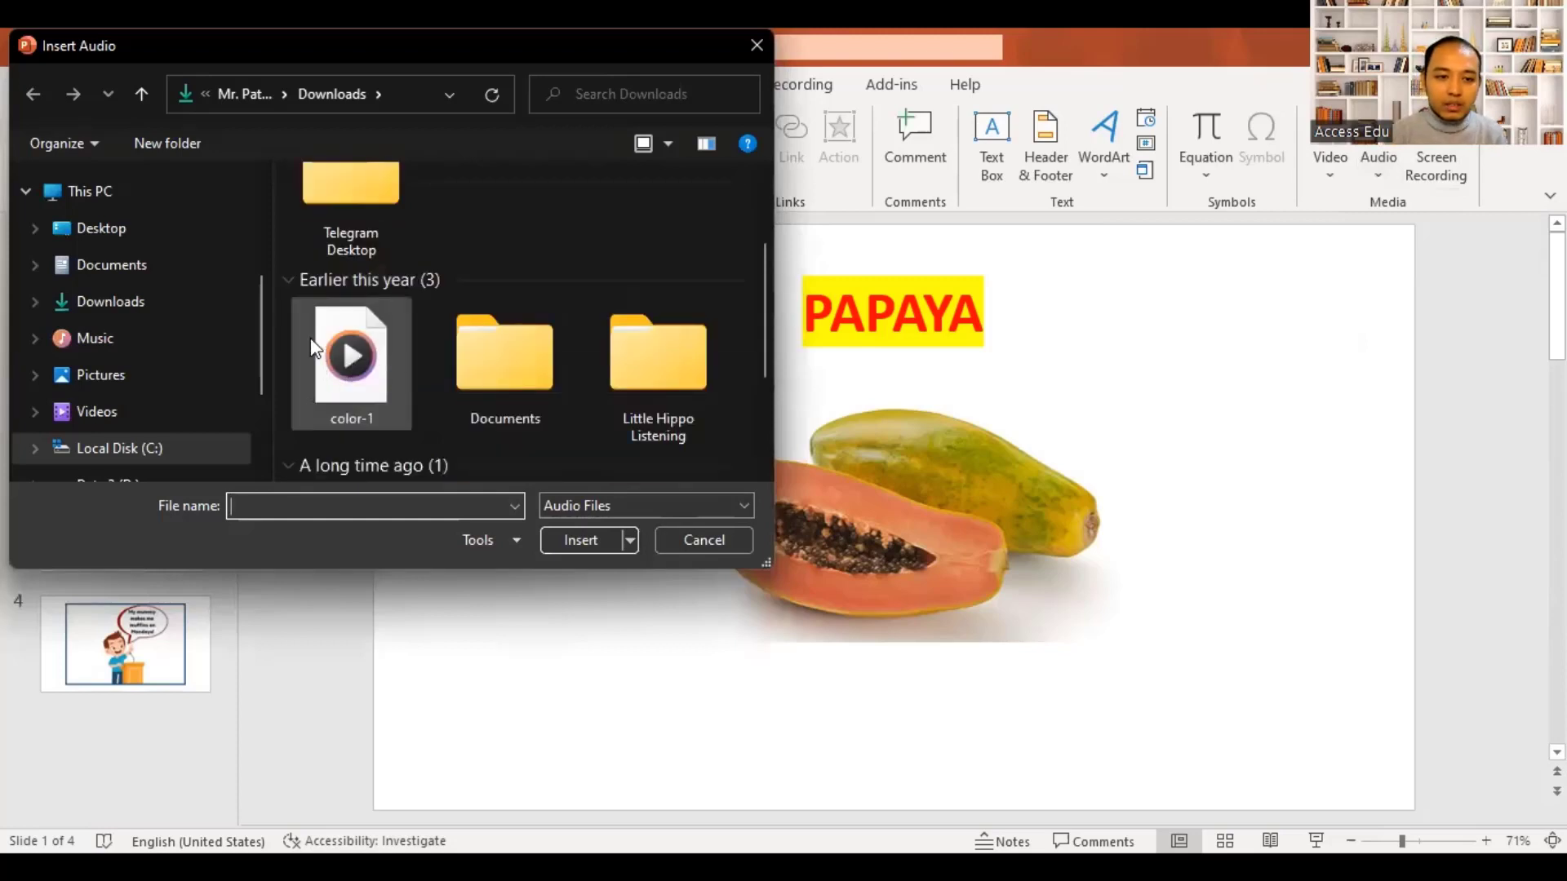
pyautogui.click(314, 349)
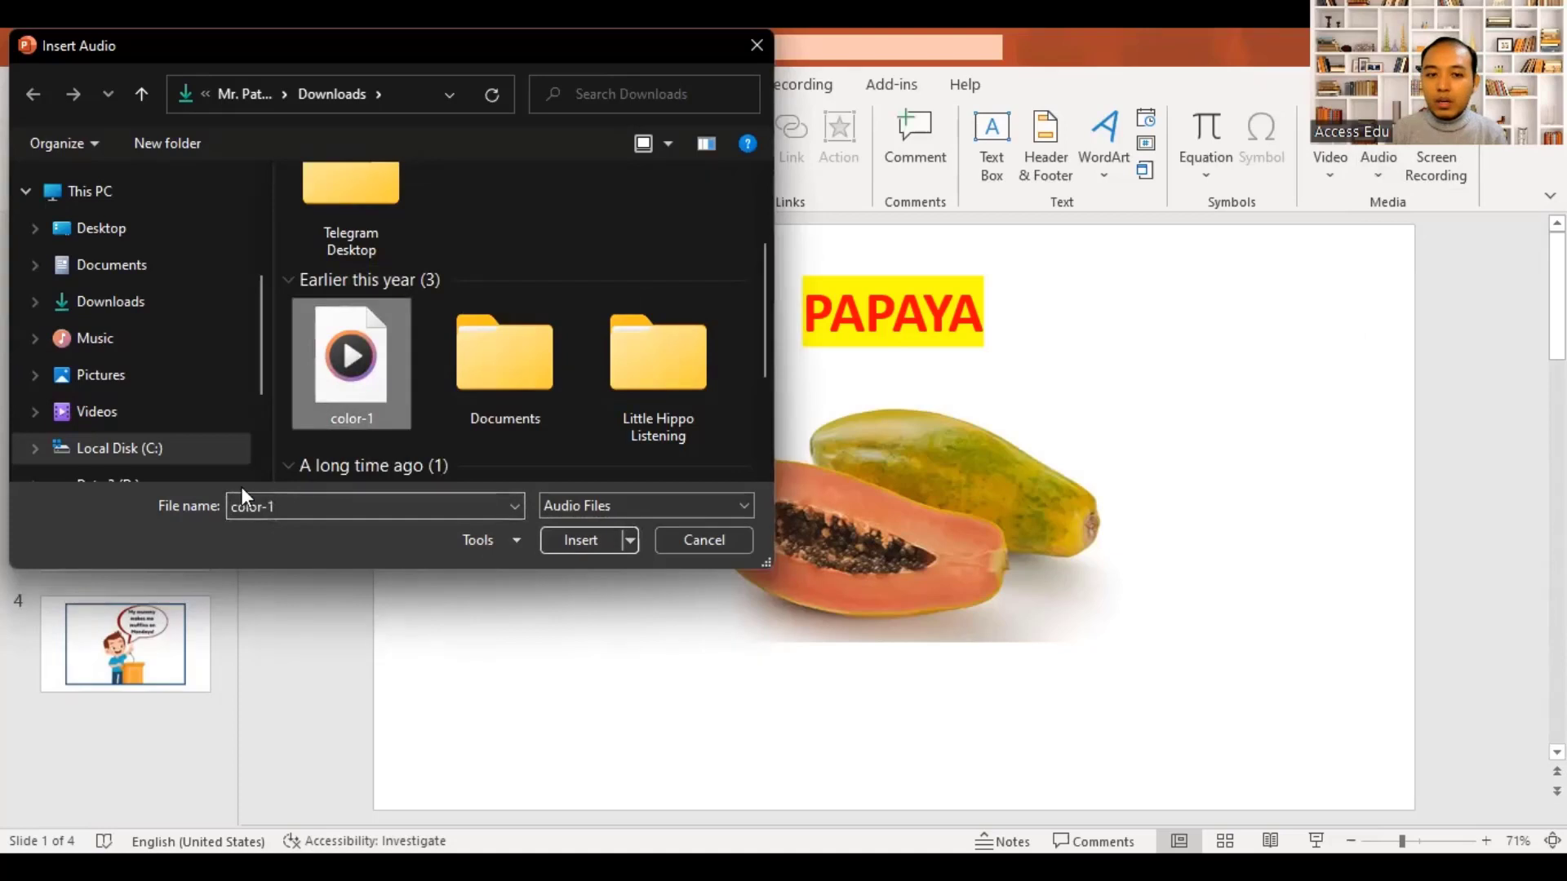
pyautogui.click(557, 535)
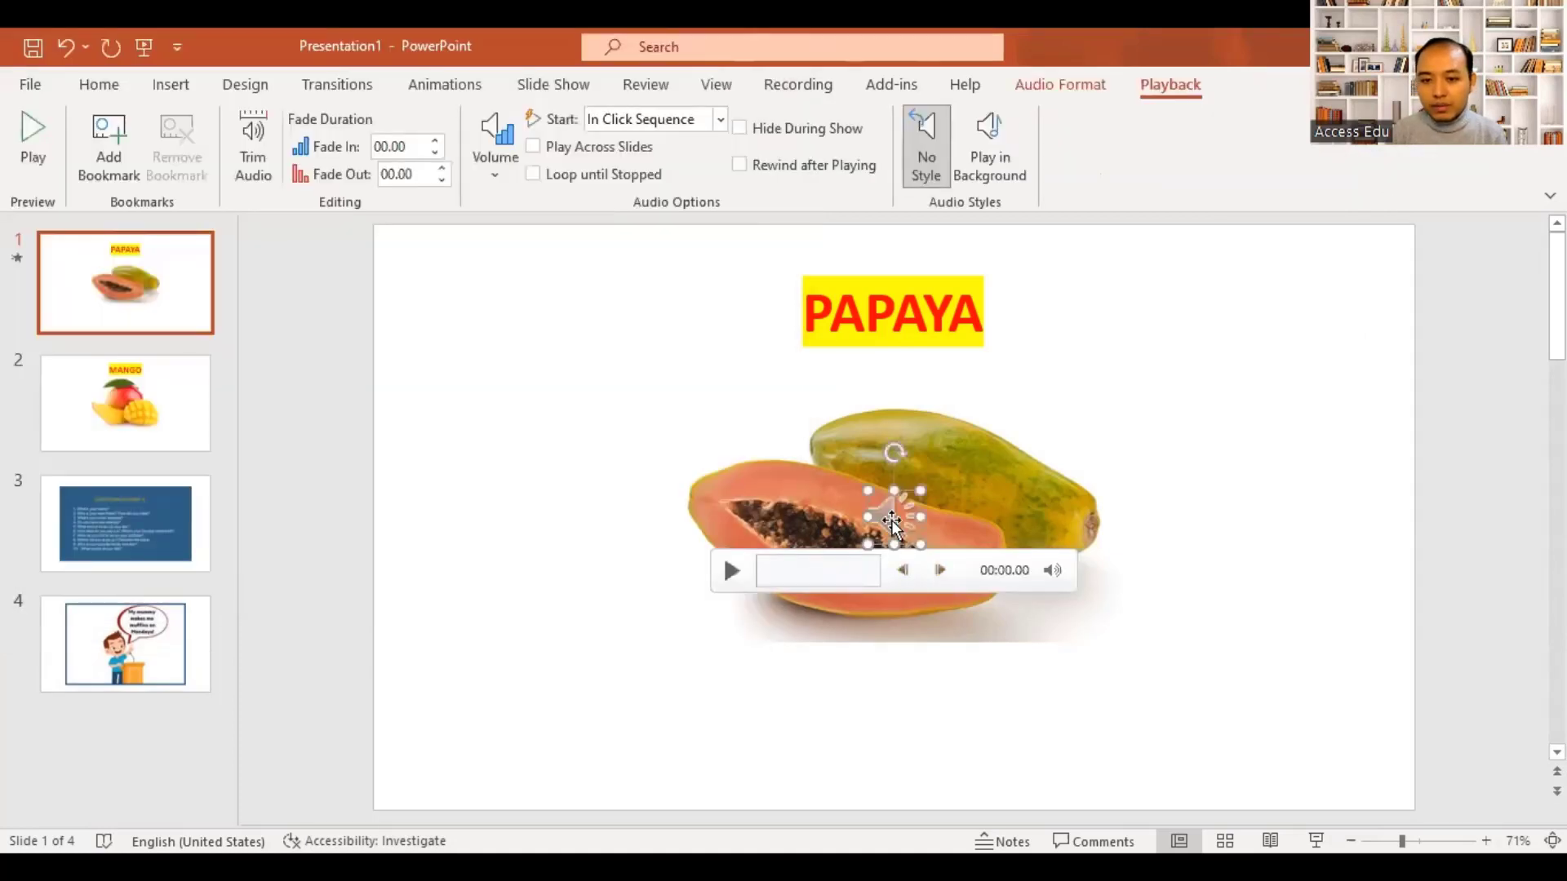
pyautogui.moveTo(892, 526); pyautogui.dragTo(527, 300)
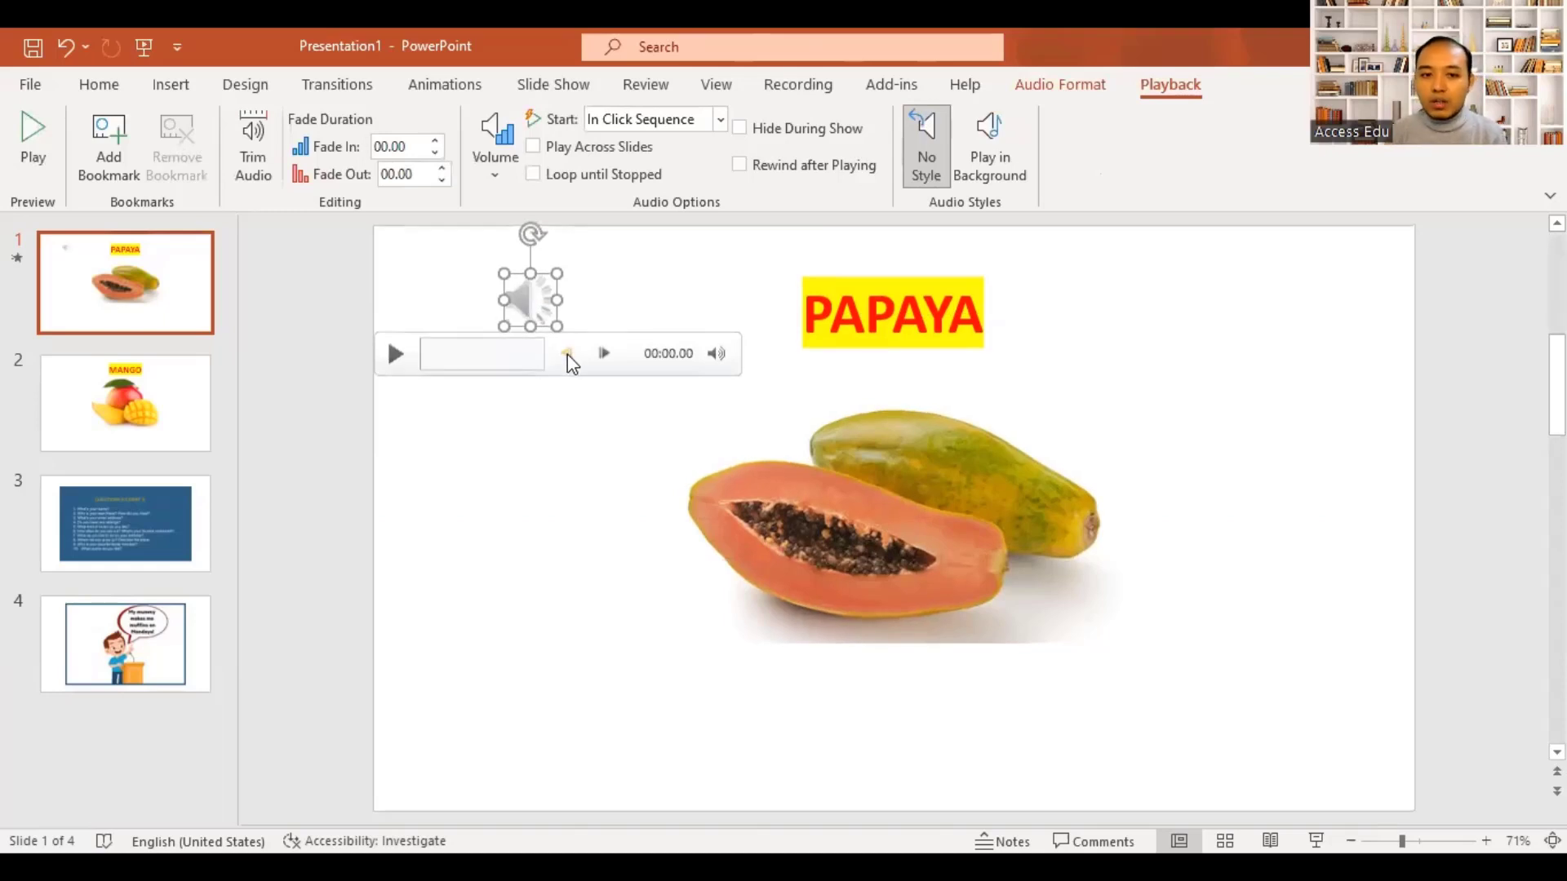
# - Preview the color-1 clip and nudge its audio icon slightly further left
pyautogui.click(395, 358)
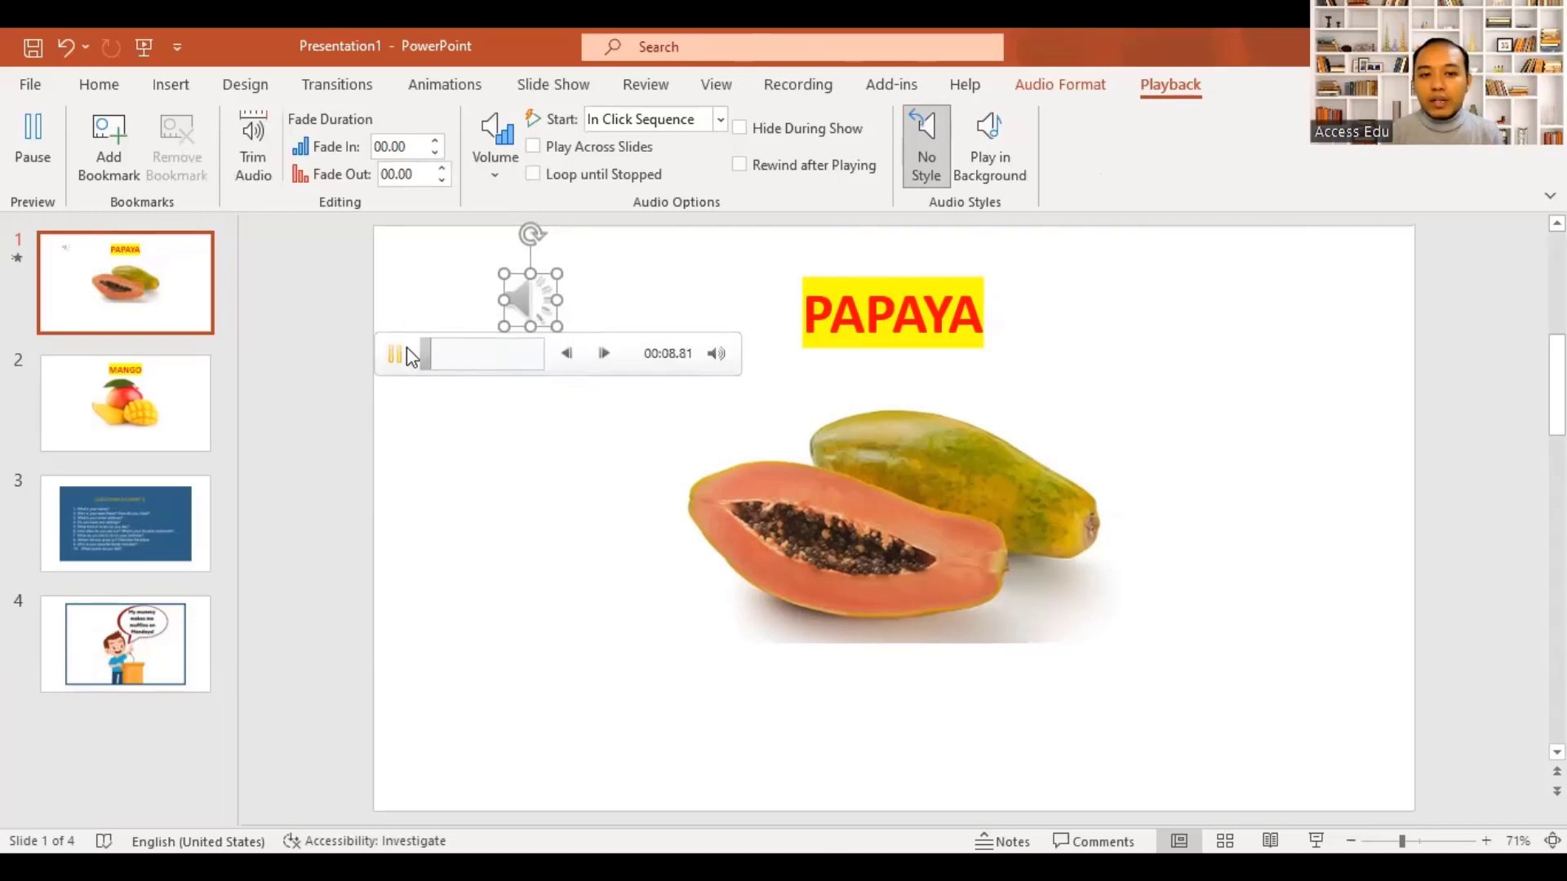
pyautogui.moveTo(539, 300); pyautogui.dragTo(493, 307)
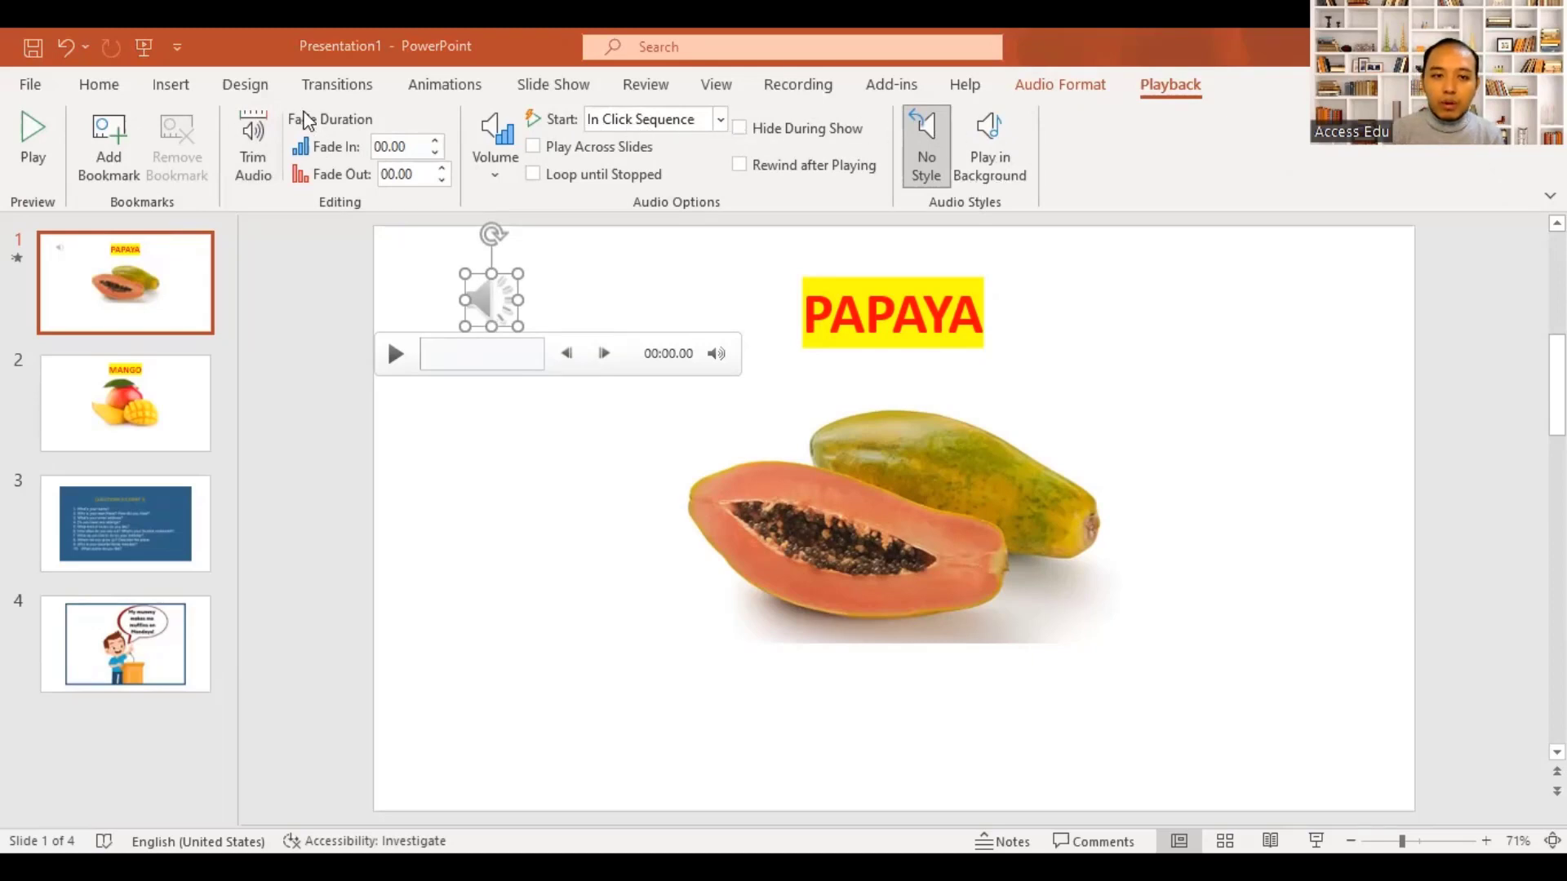
# - In Trim Audio, set color-1 to start at 00:02.500 and end at 00:10.586, previewing first
pyautogui.click(249, 139)
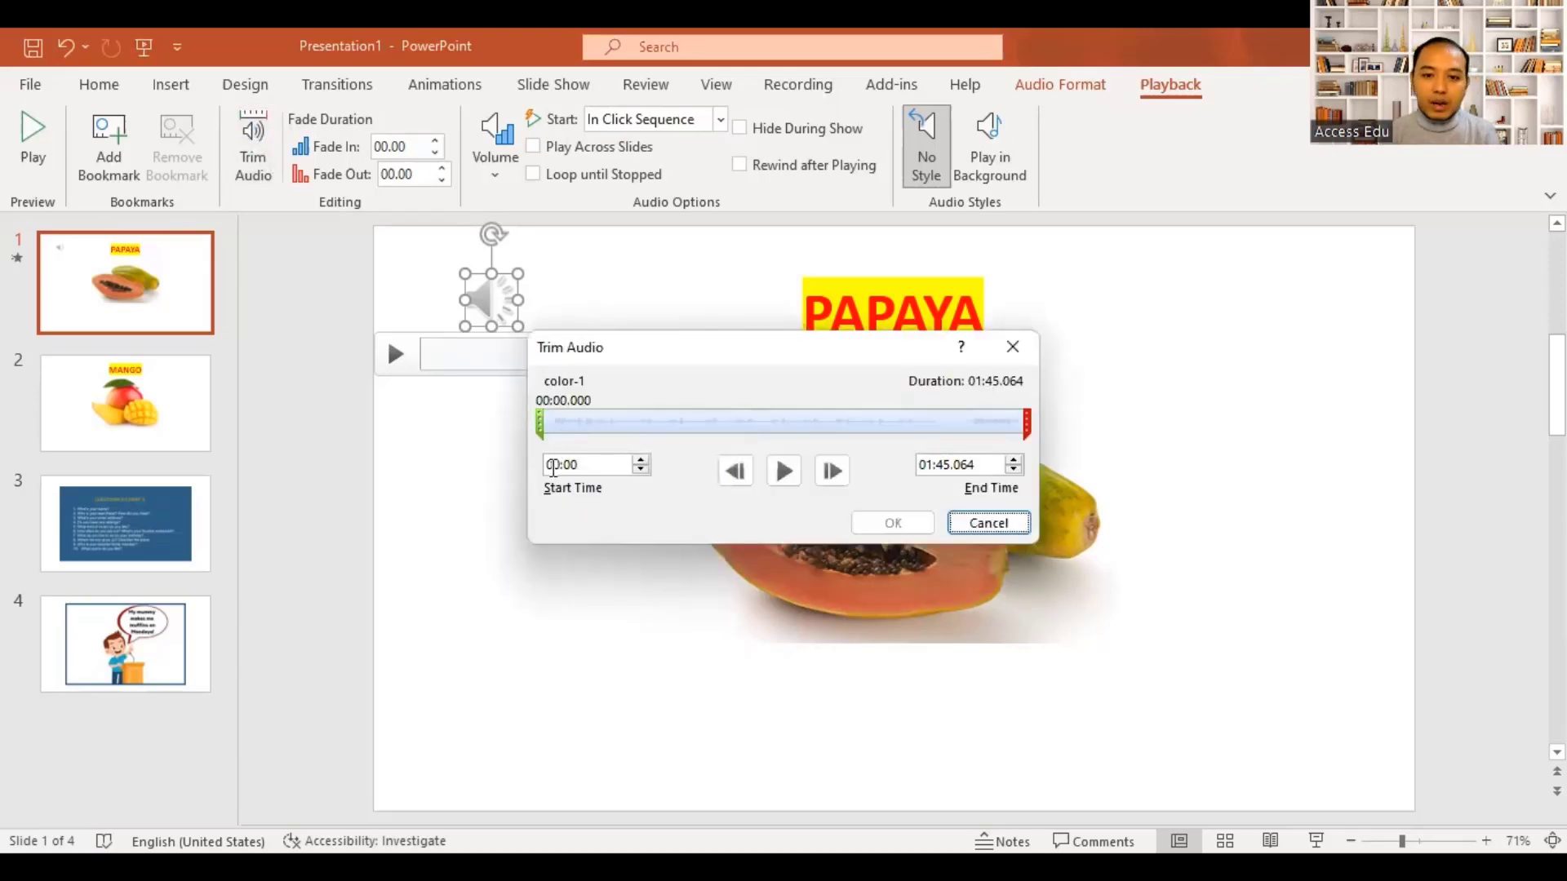
pyautogui.moveTo(536, 425); pyautogui.dragTo(547, 434)
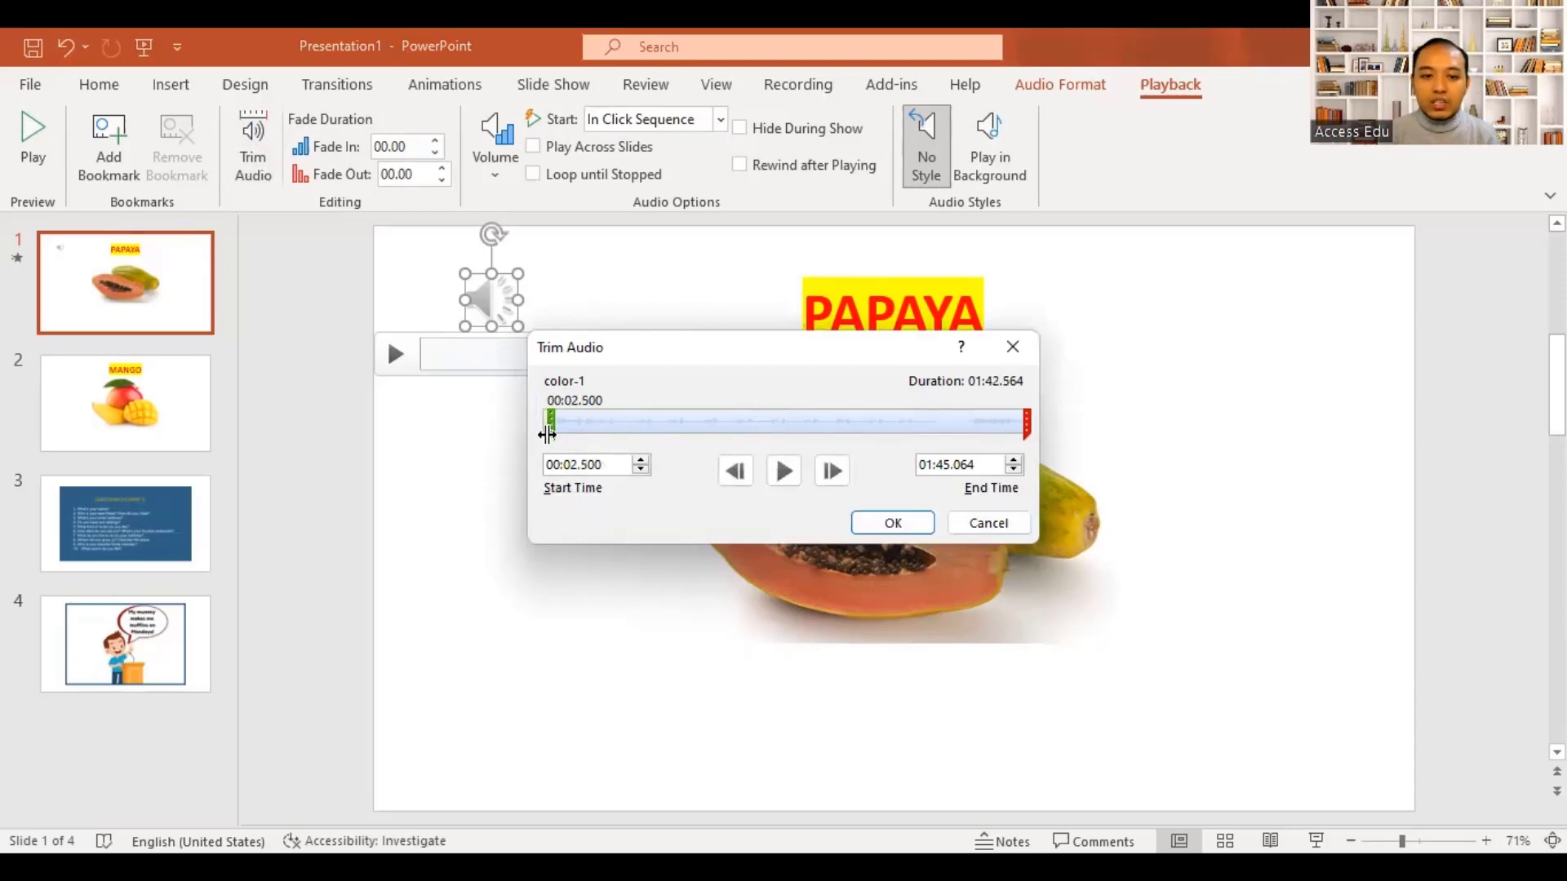
pyautogui.click(1027, 420)
pyautogui.moveTo(825, 420)
pyautogui.mouseDown()
pyautogui.moveTo(602, 429)
pyautogui.moveTo(595, 452)
pyautogui.mouseUp()
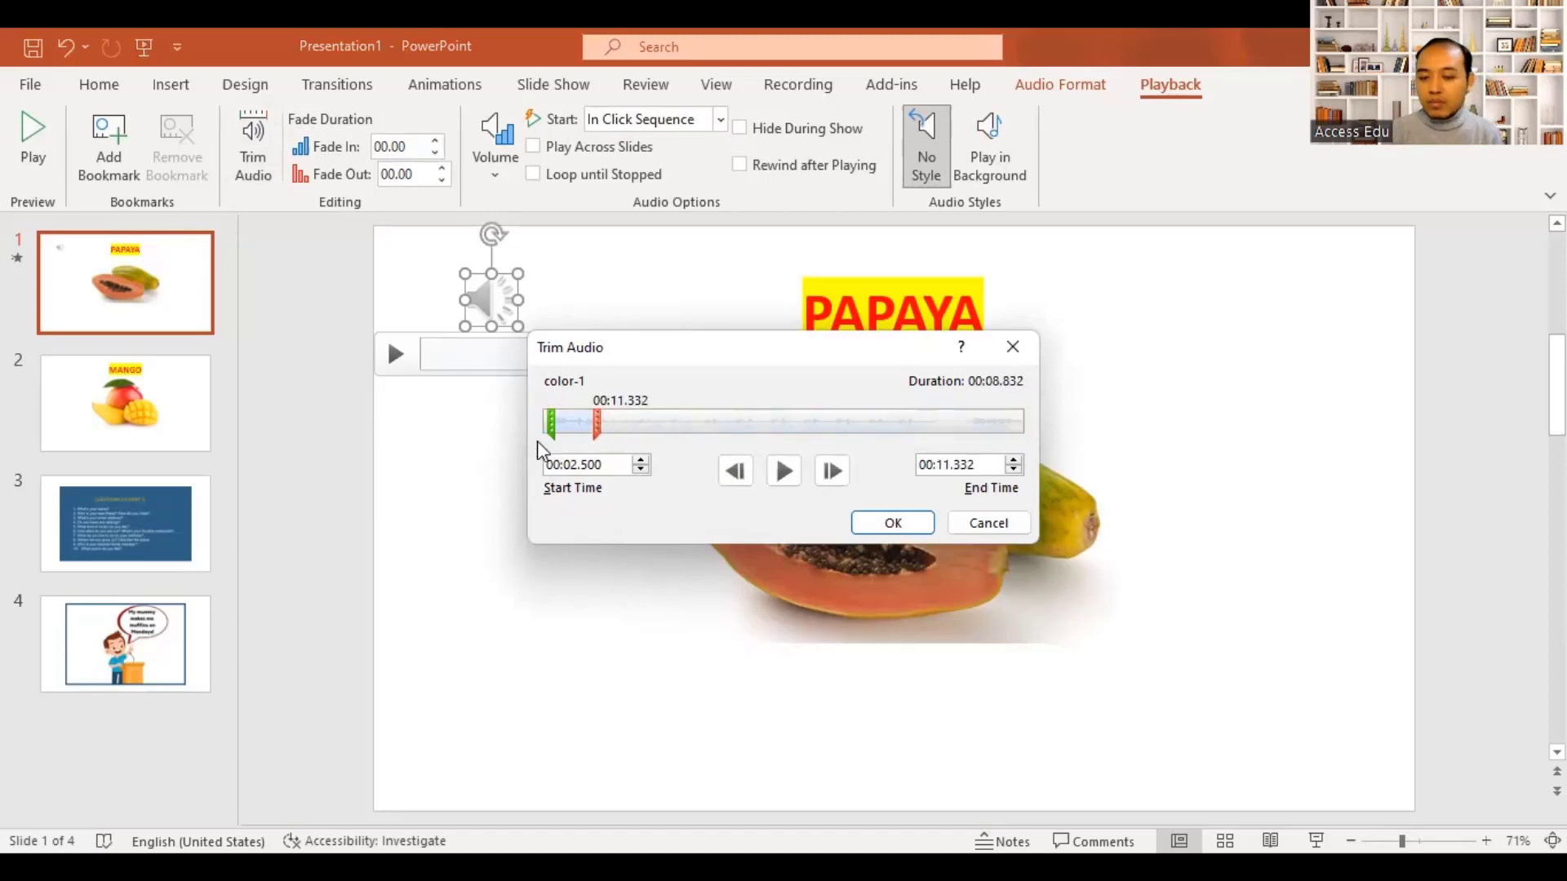
pyautogui.click(782, 470)
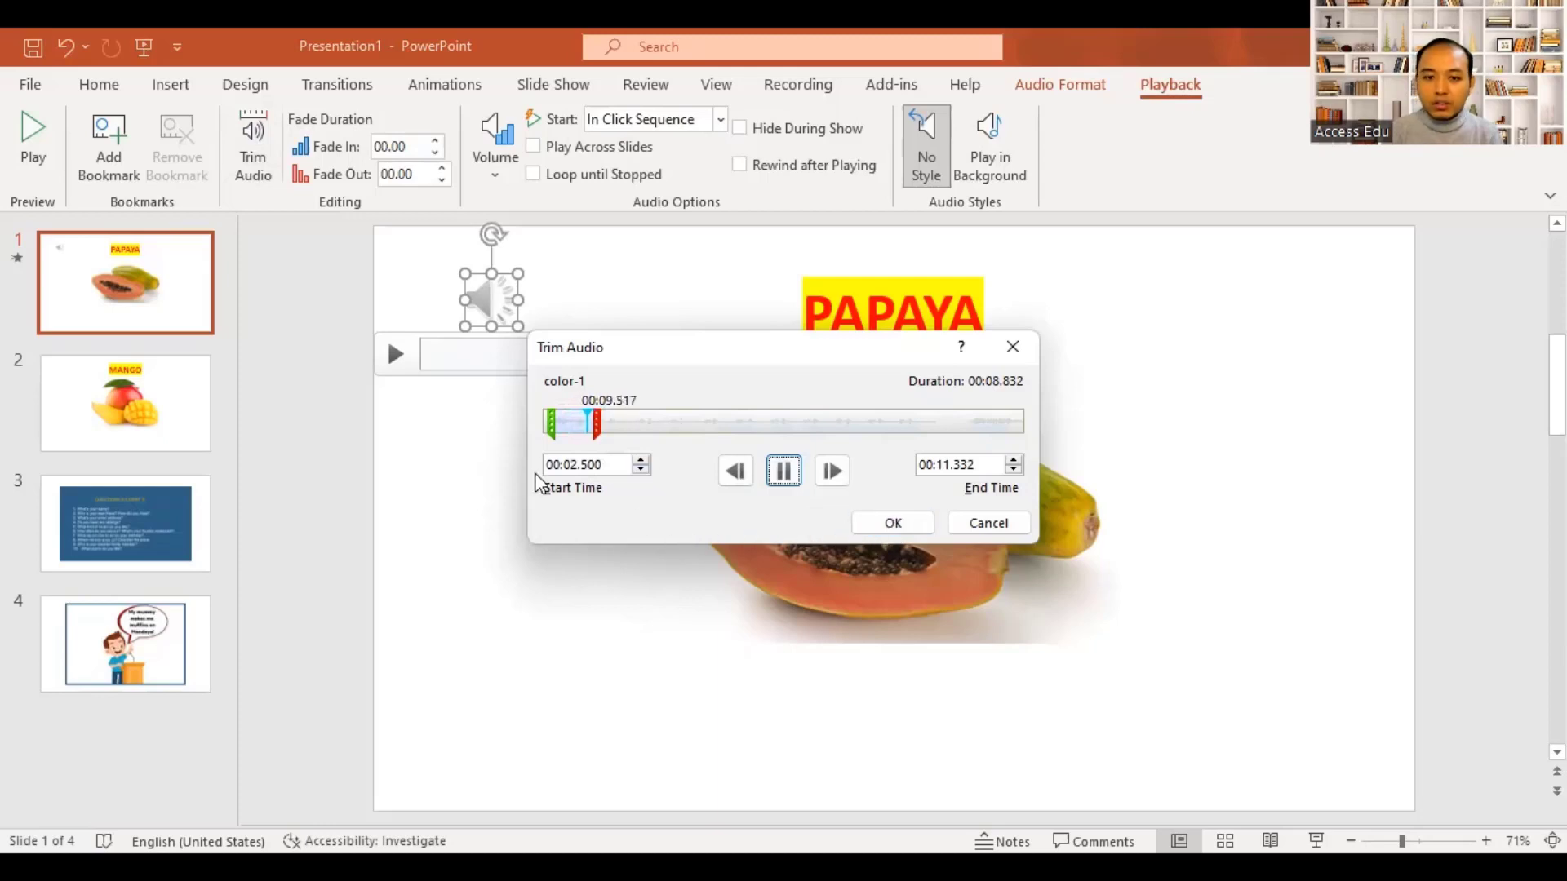
pyautogui.moveTo(598, 429); pyautogui.dragTo(595, 432)
pyautogui.click(861, 523)
# - Drag the audio icon into the PAPAYA slide's top-left corner and reselect it
pyautogui.moveTo(479, 305); pyautogui.dragTo(486, 311)
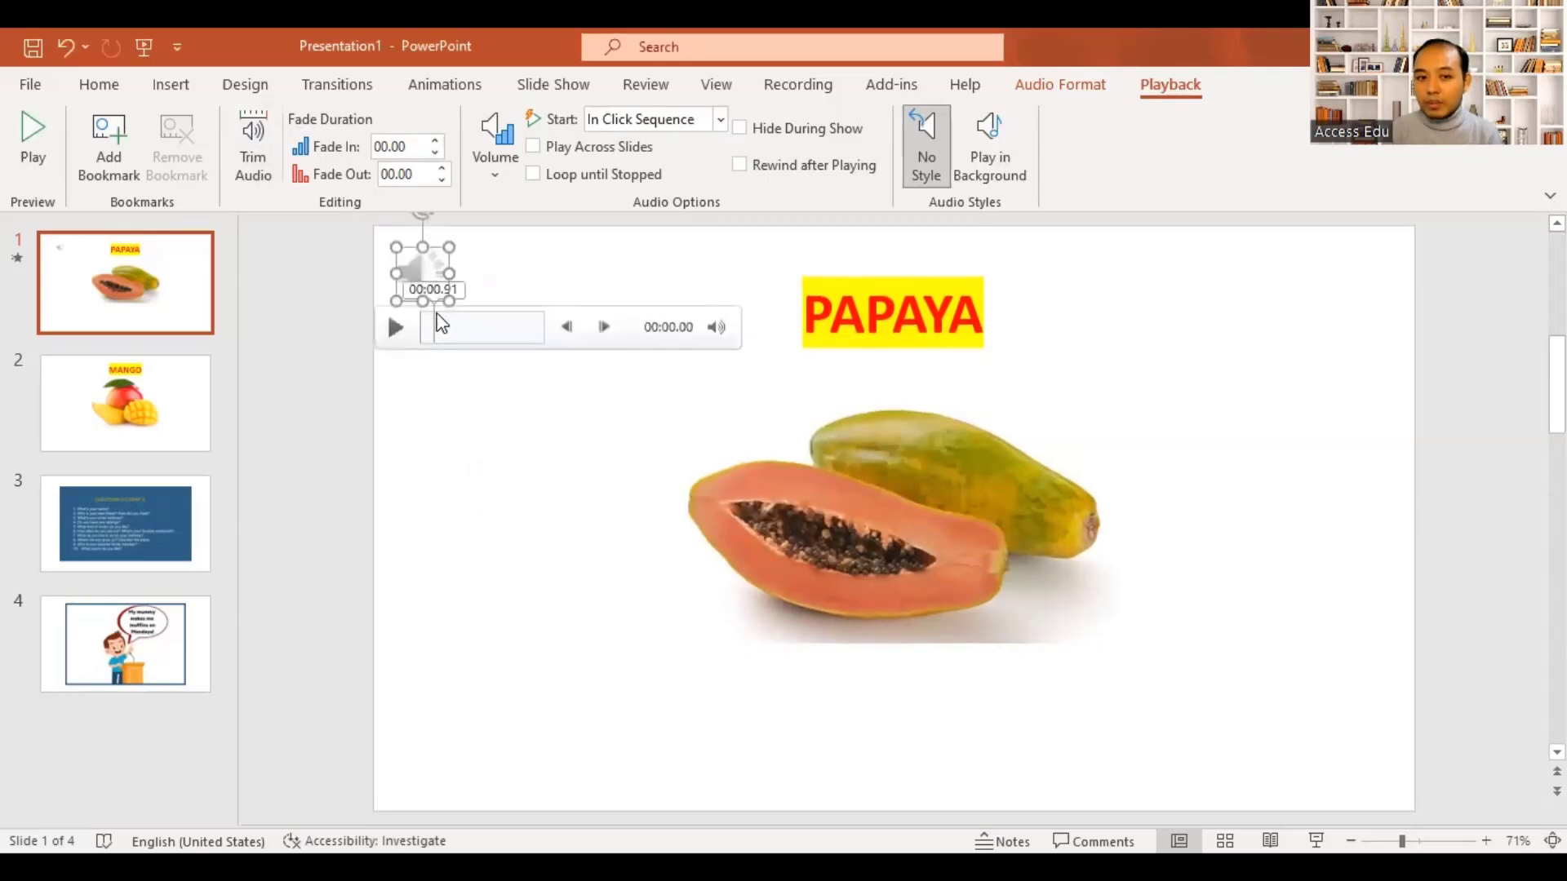
pyautogui.press('Escape')
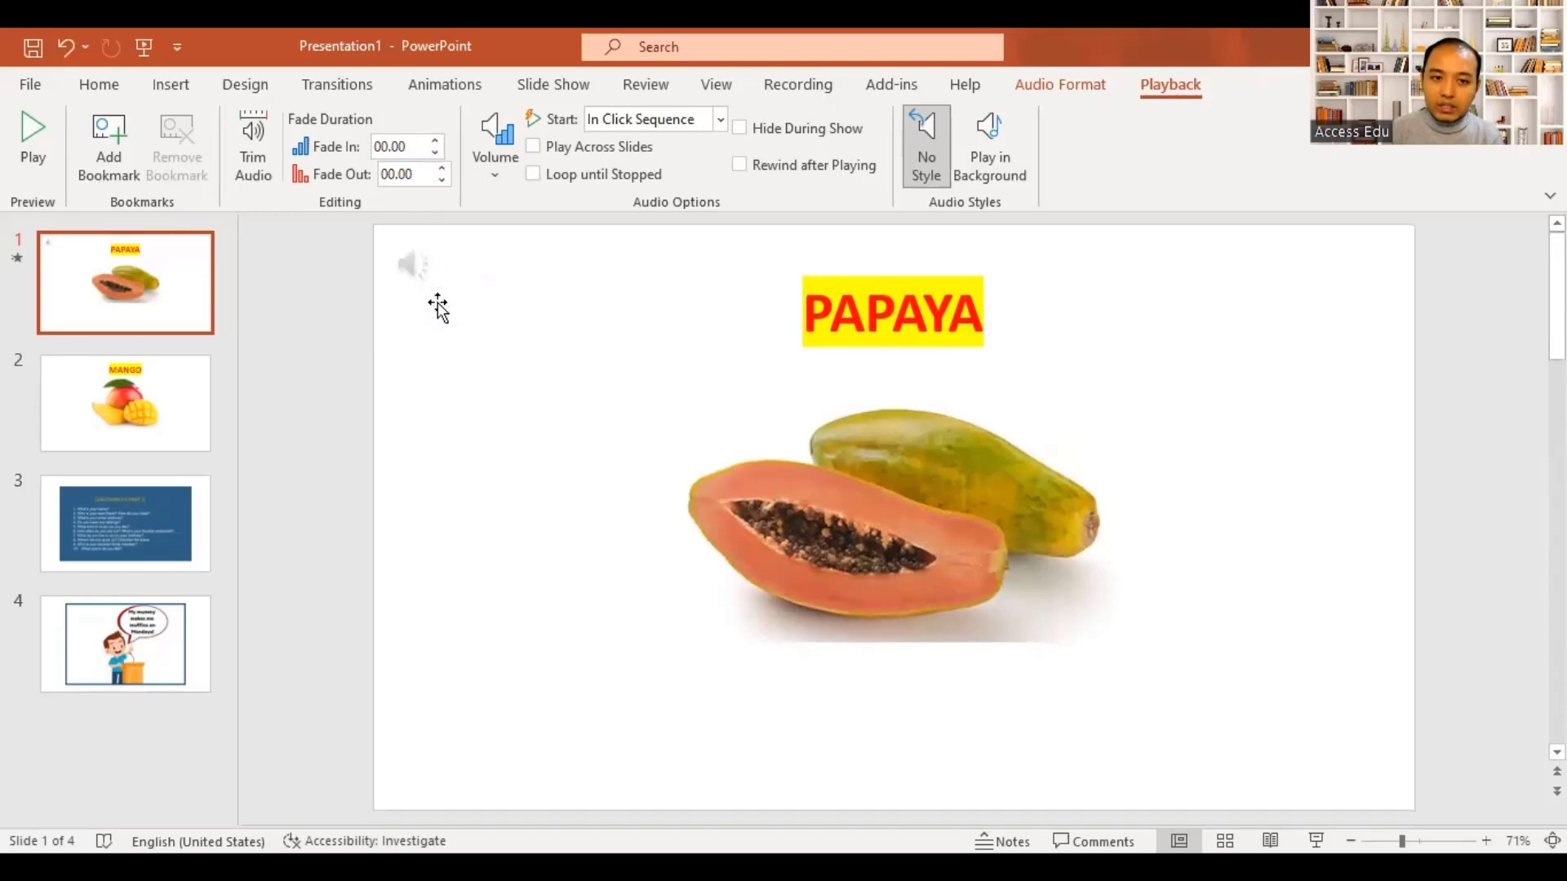
pyautogui.click(437, 304)
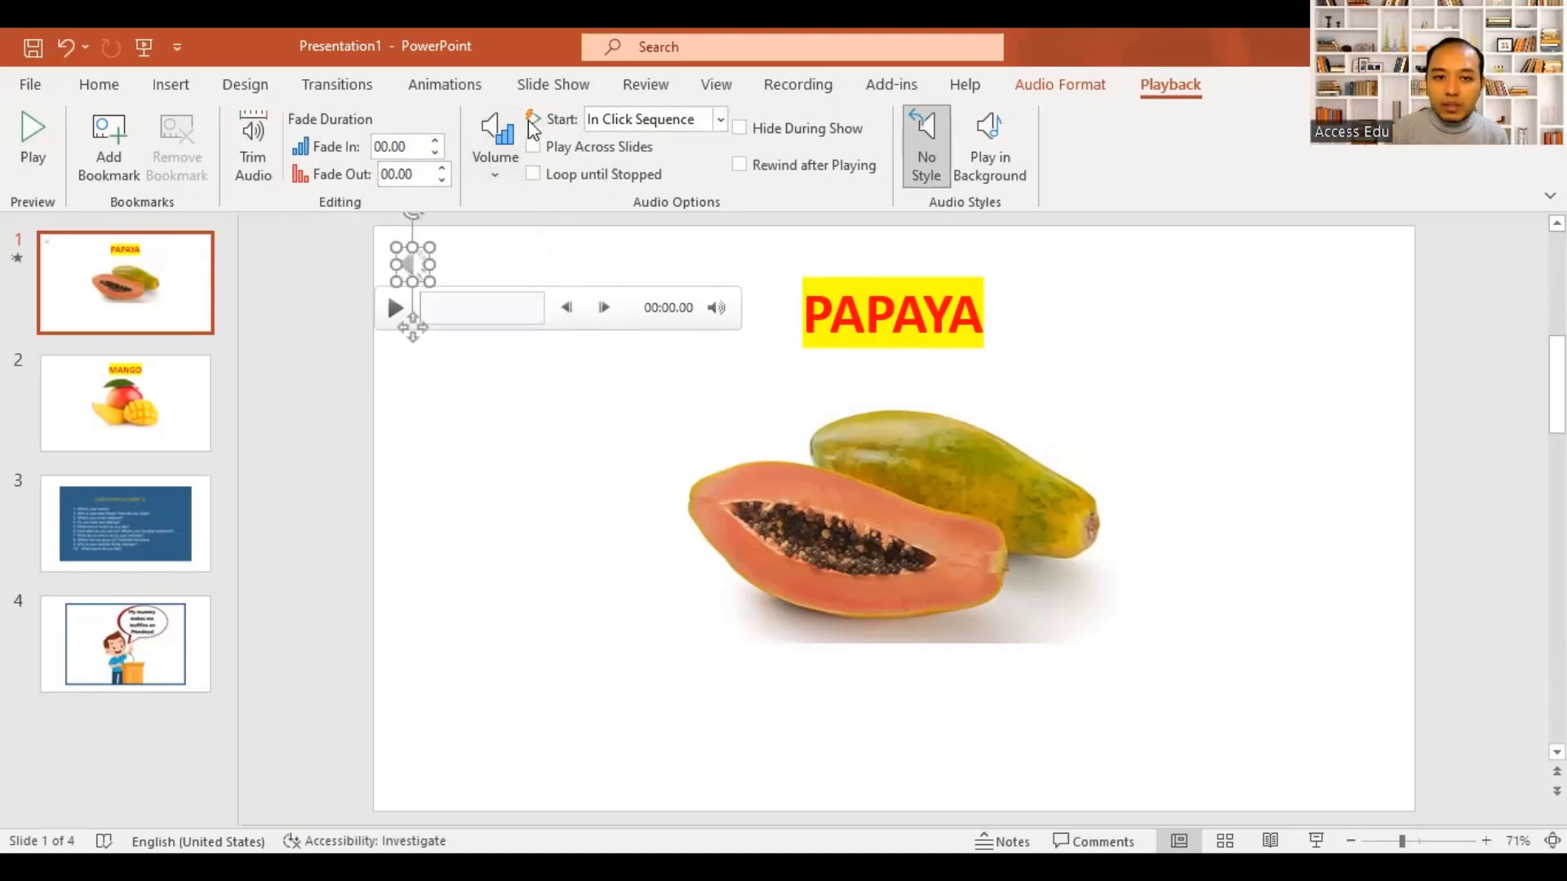
# - Check the clip's Volume levels without changes, then bring up the Start playback choices
pyautogui.click(499, 169)
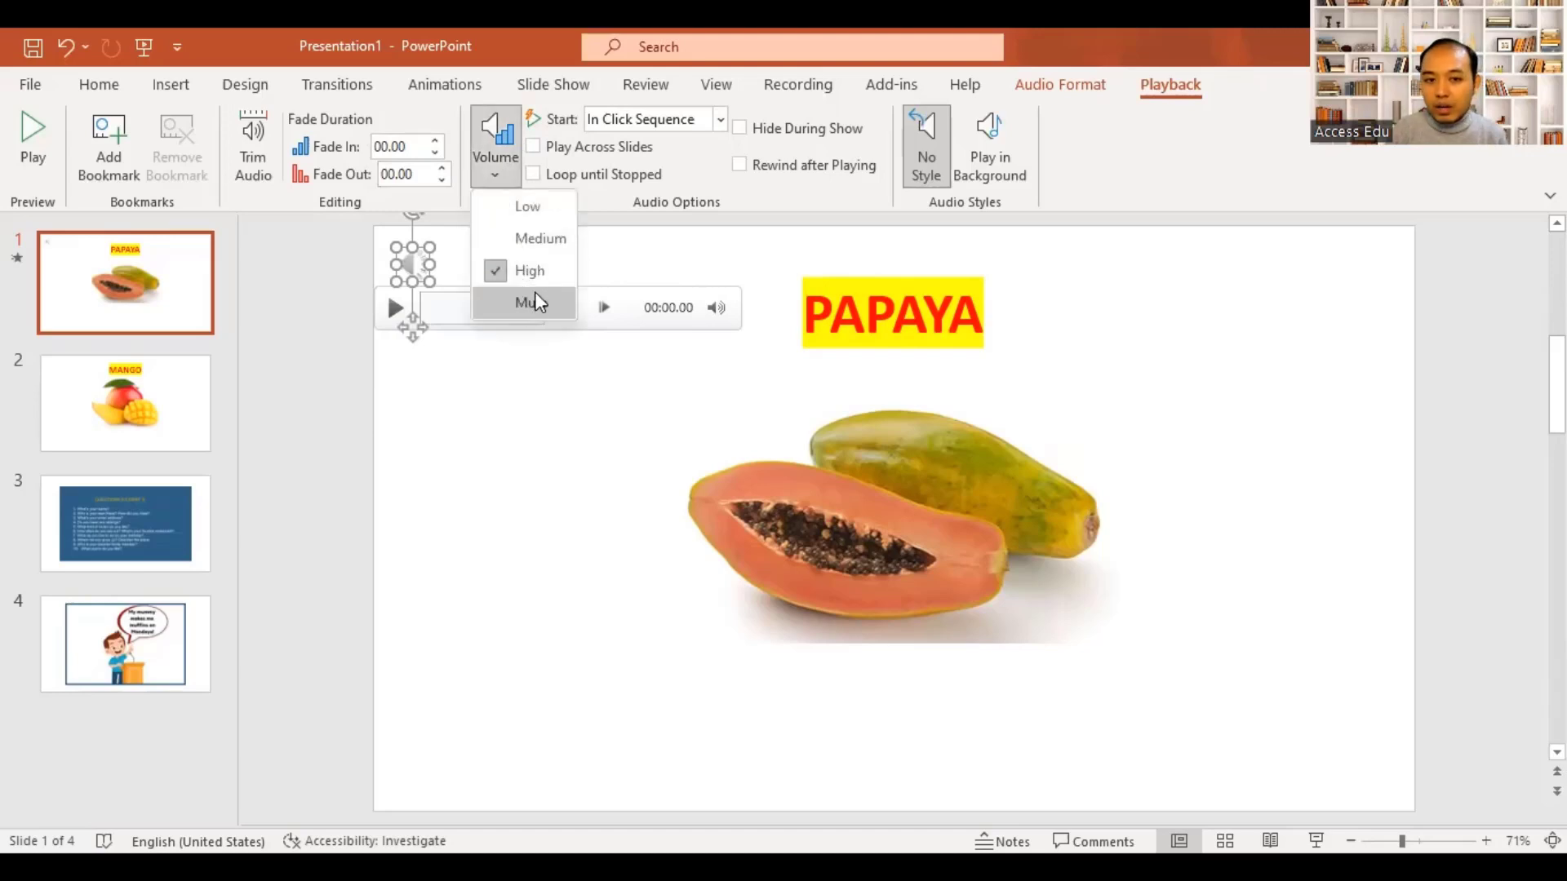
pyautogui.click(516, 138)
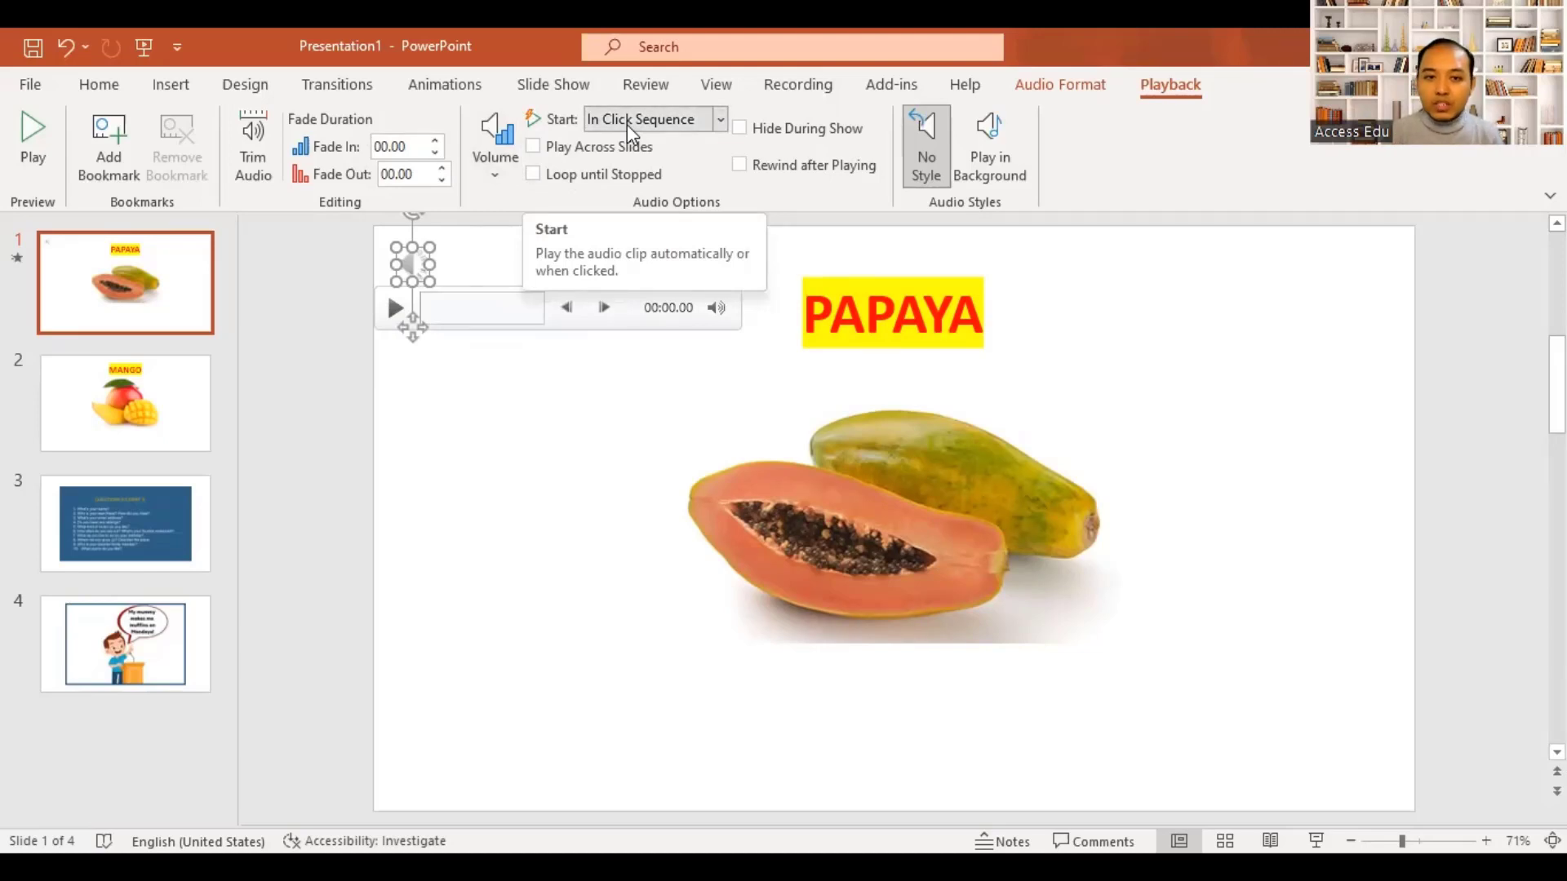
pyautogui.click(725, 116)
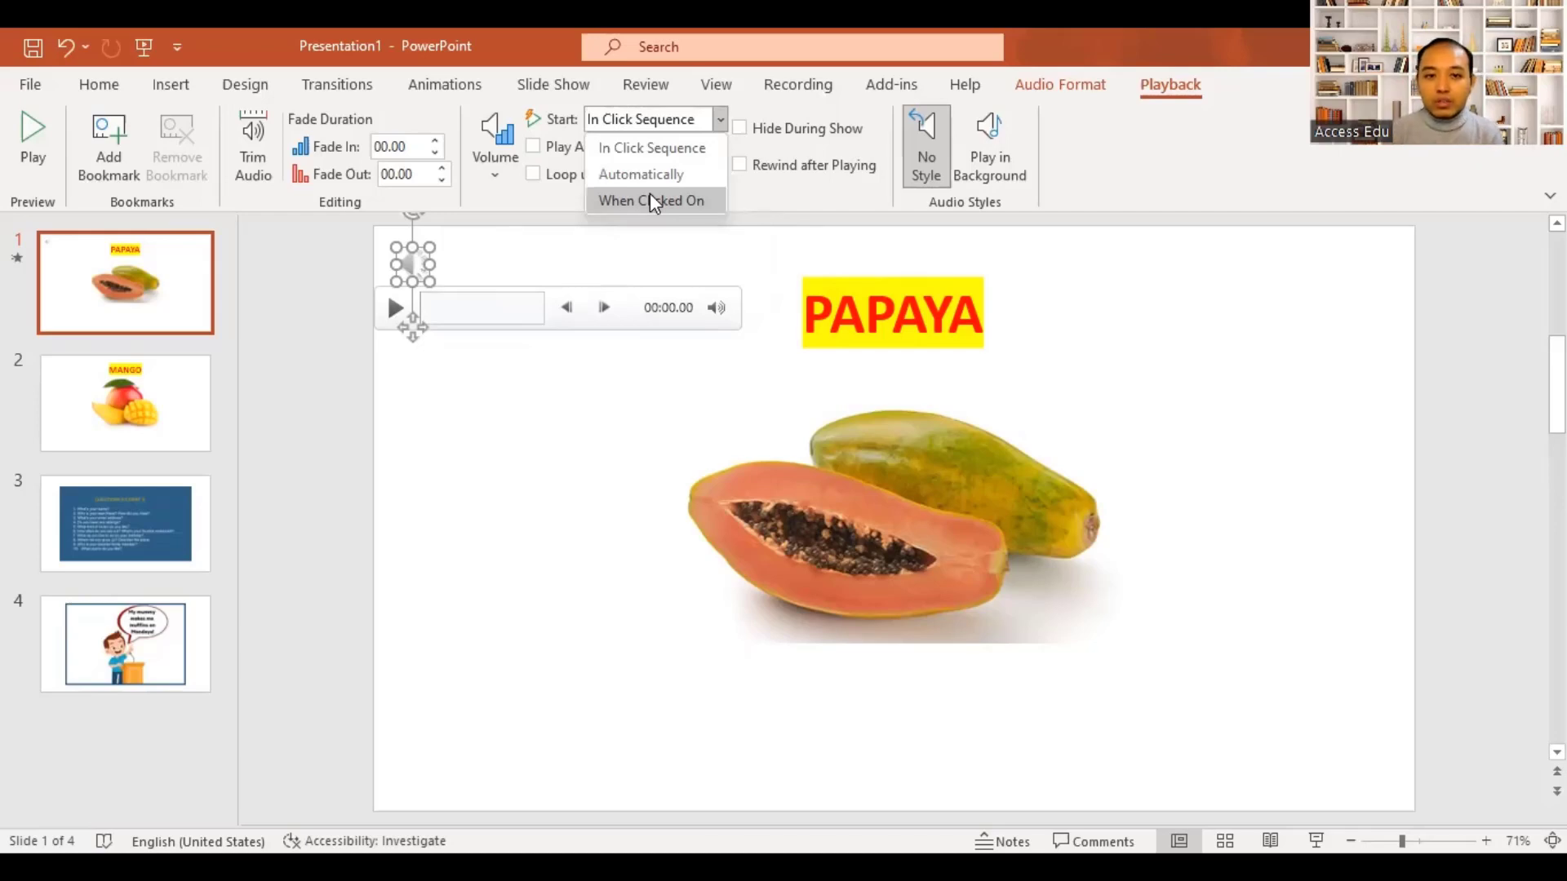
# - Set the color-1 clip to start When Clicked On, leaving Hide During Show off
pyautogui.click(649, 200)
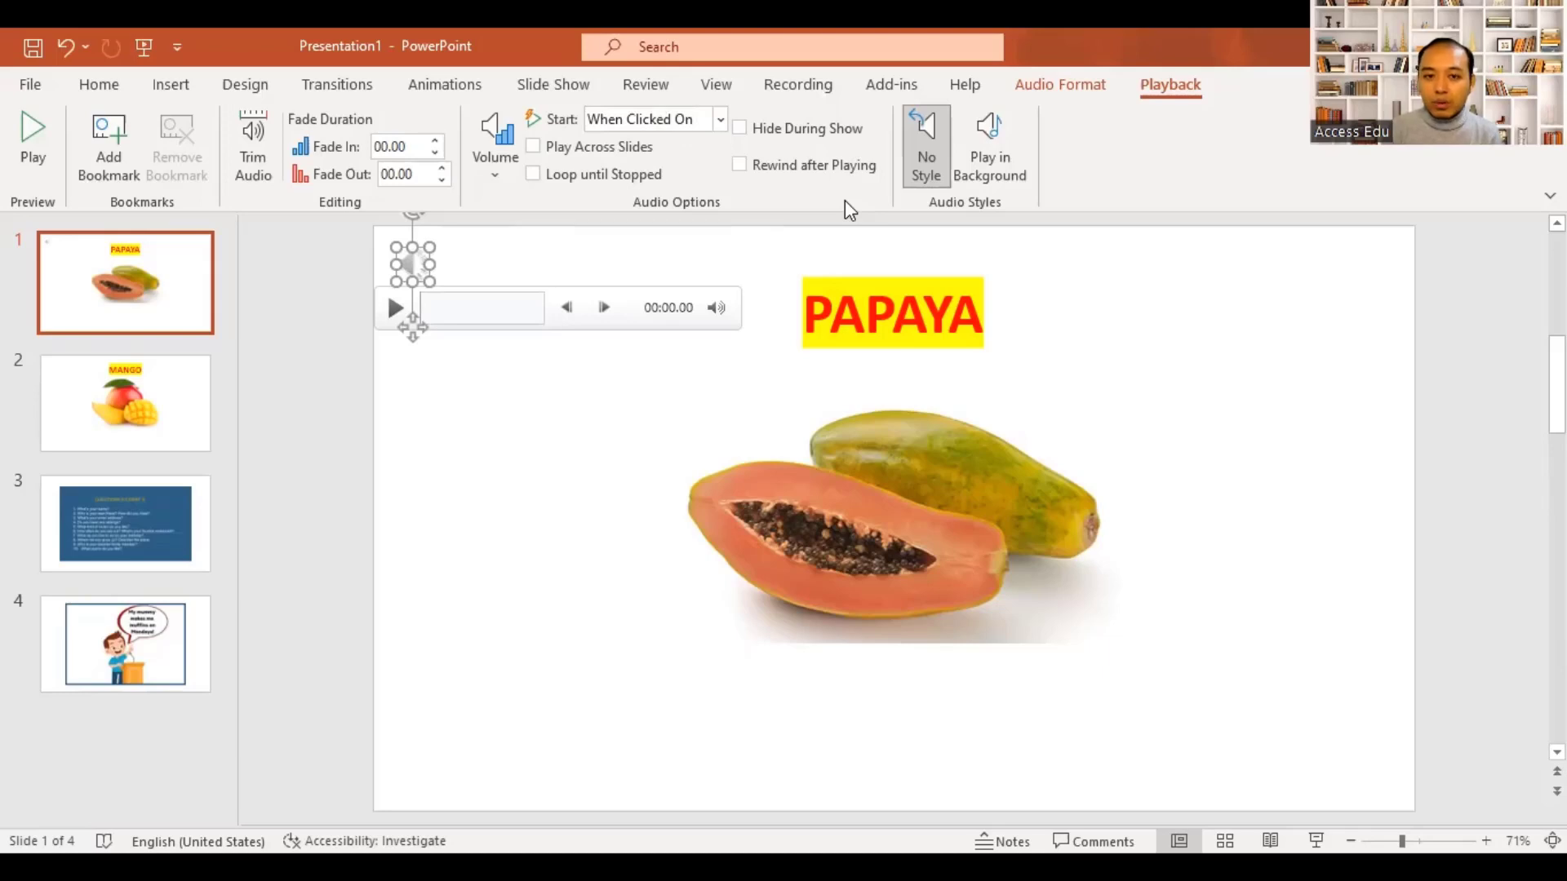
pyautogui.click(757, 137)
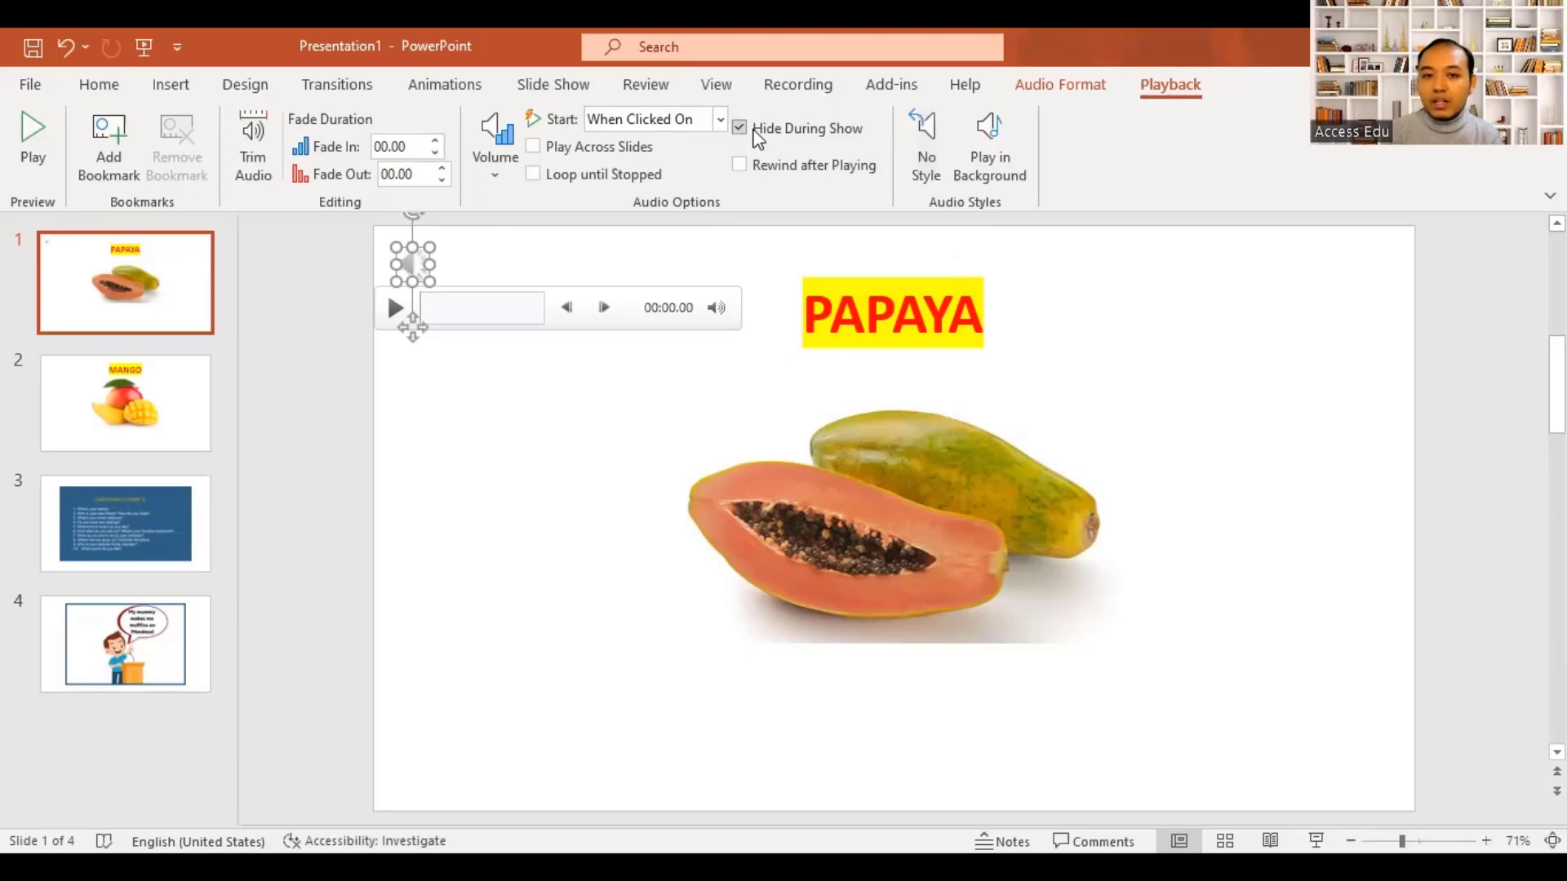
pyautogui.click(758, 138)
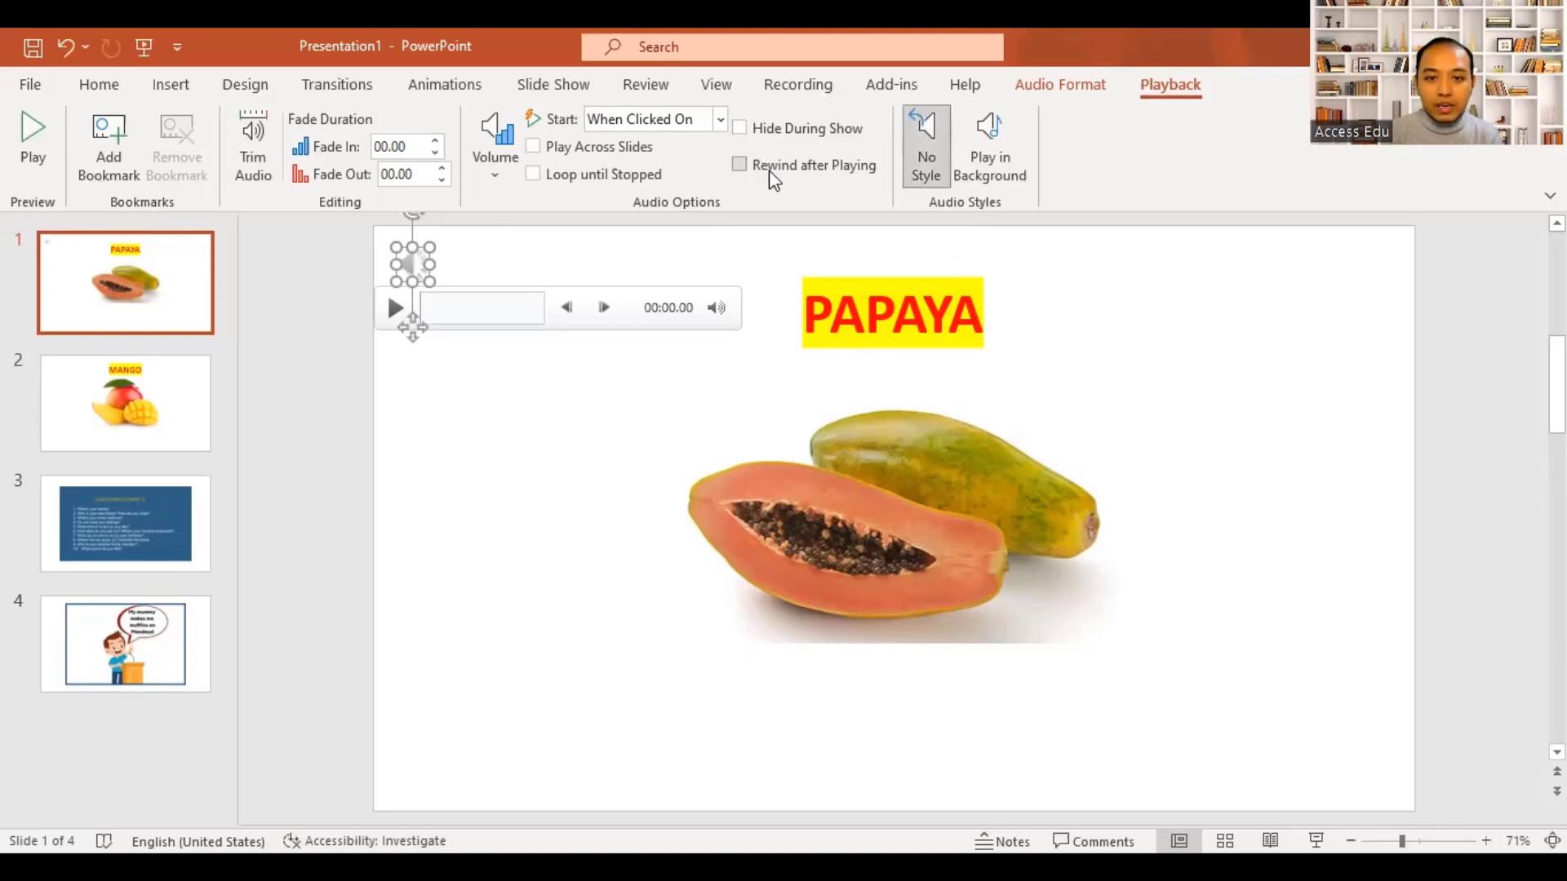
pyautogui.click(528, 441)
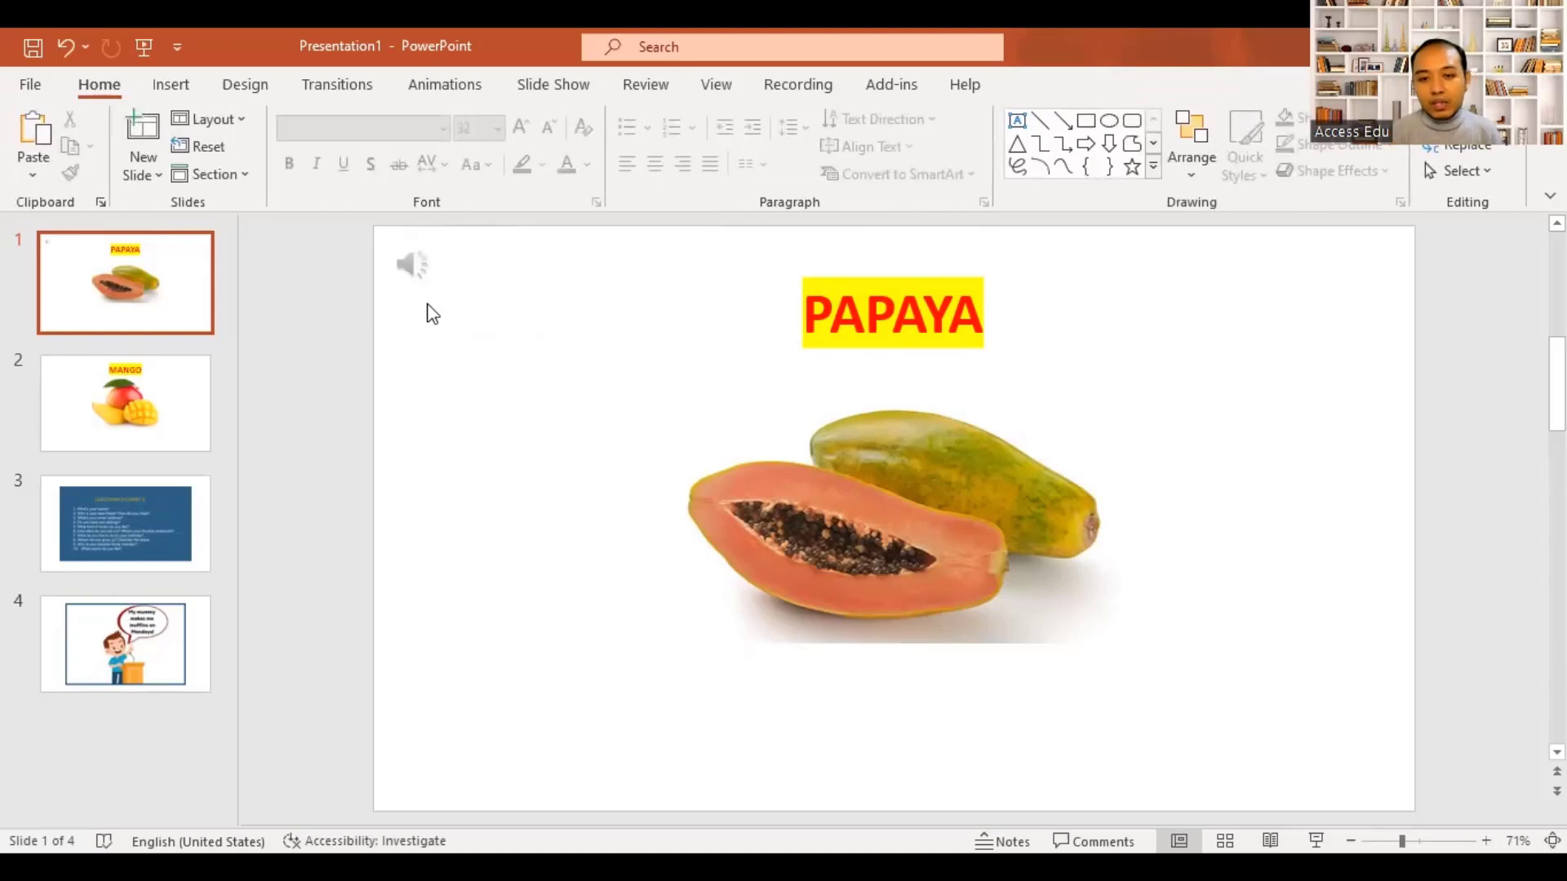
# - Switch to slide 2, the MANGO slide
pyautogui.moveTo(430, 312)
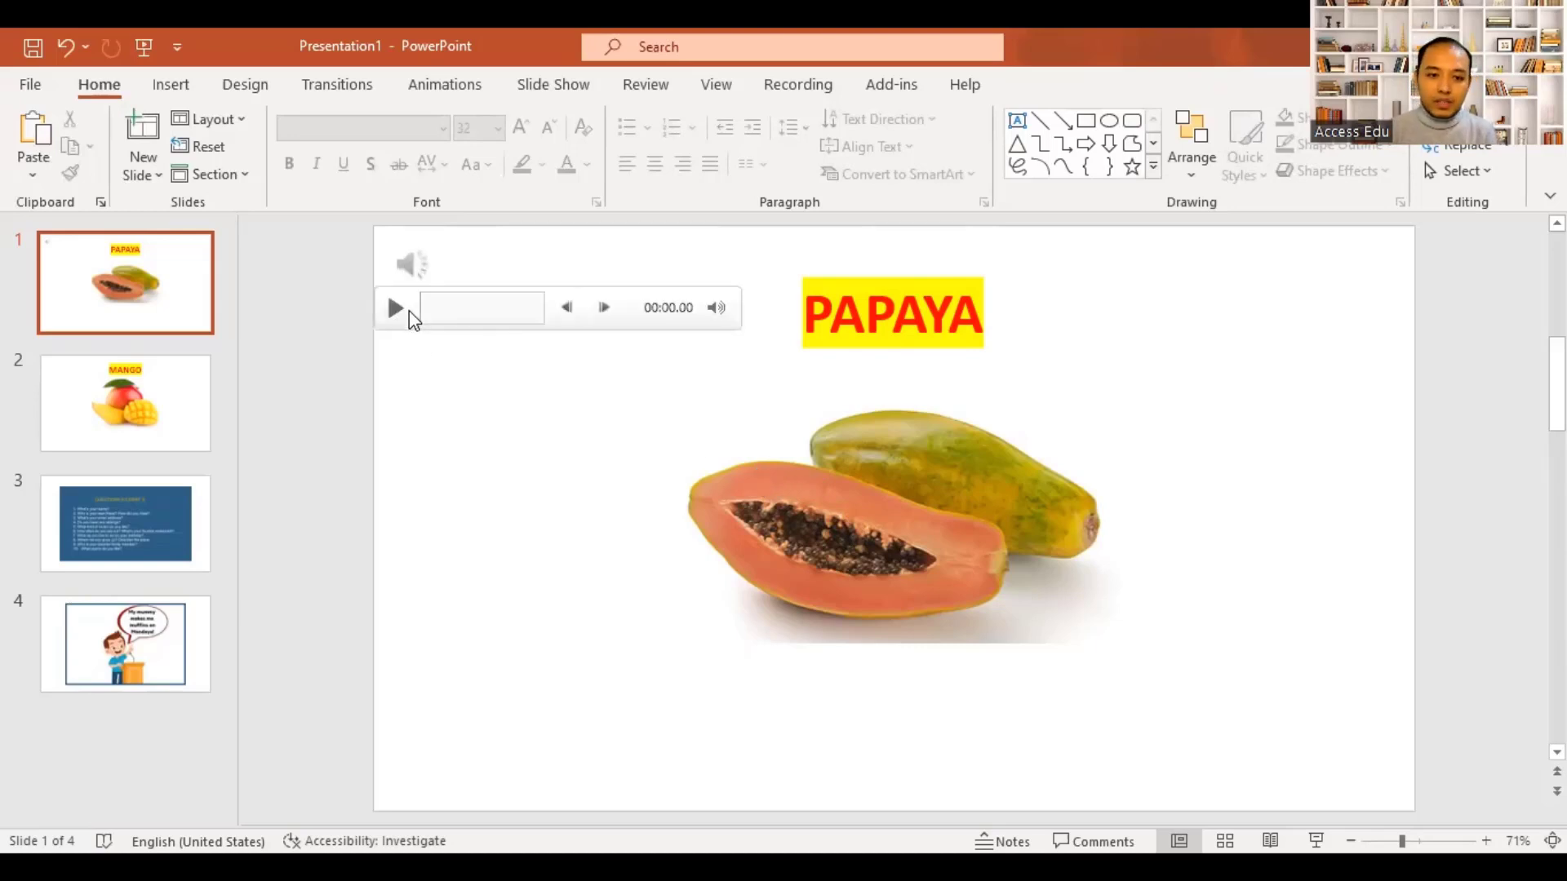
pyautogui.click(118, 391)
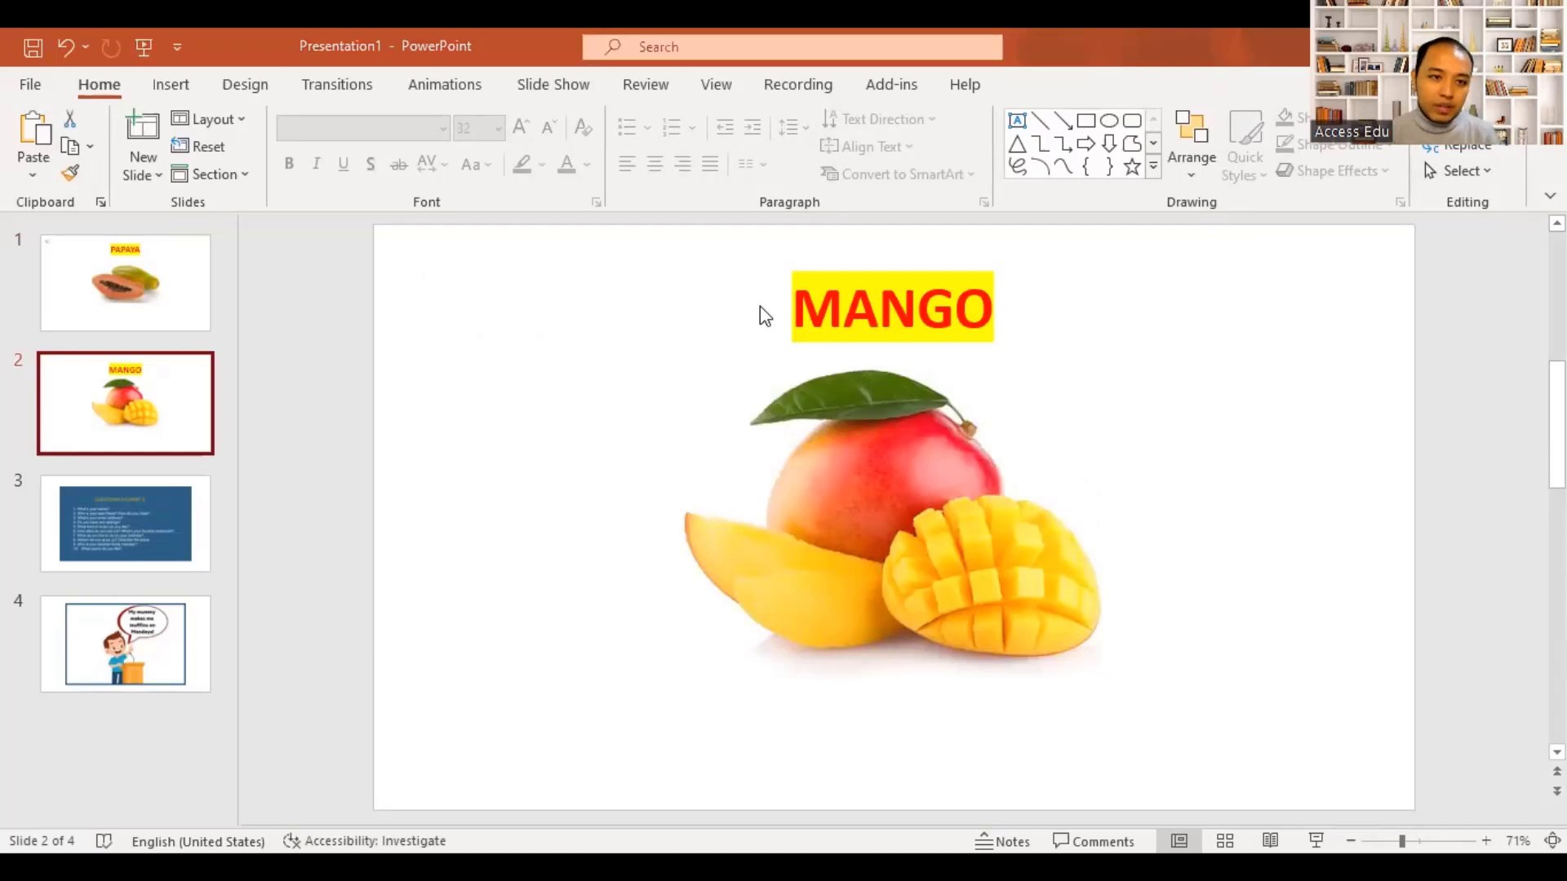
# - Open the Record Sound dialog from Insert > Audio on the MANGO slide
pyautogui.click(171, 85)
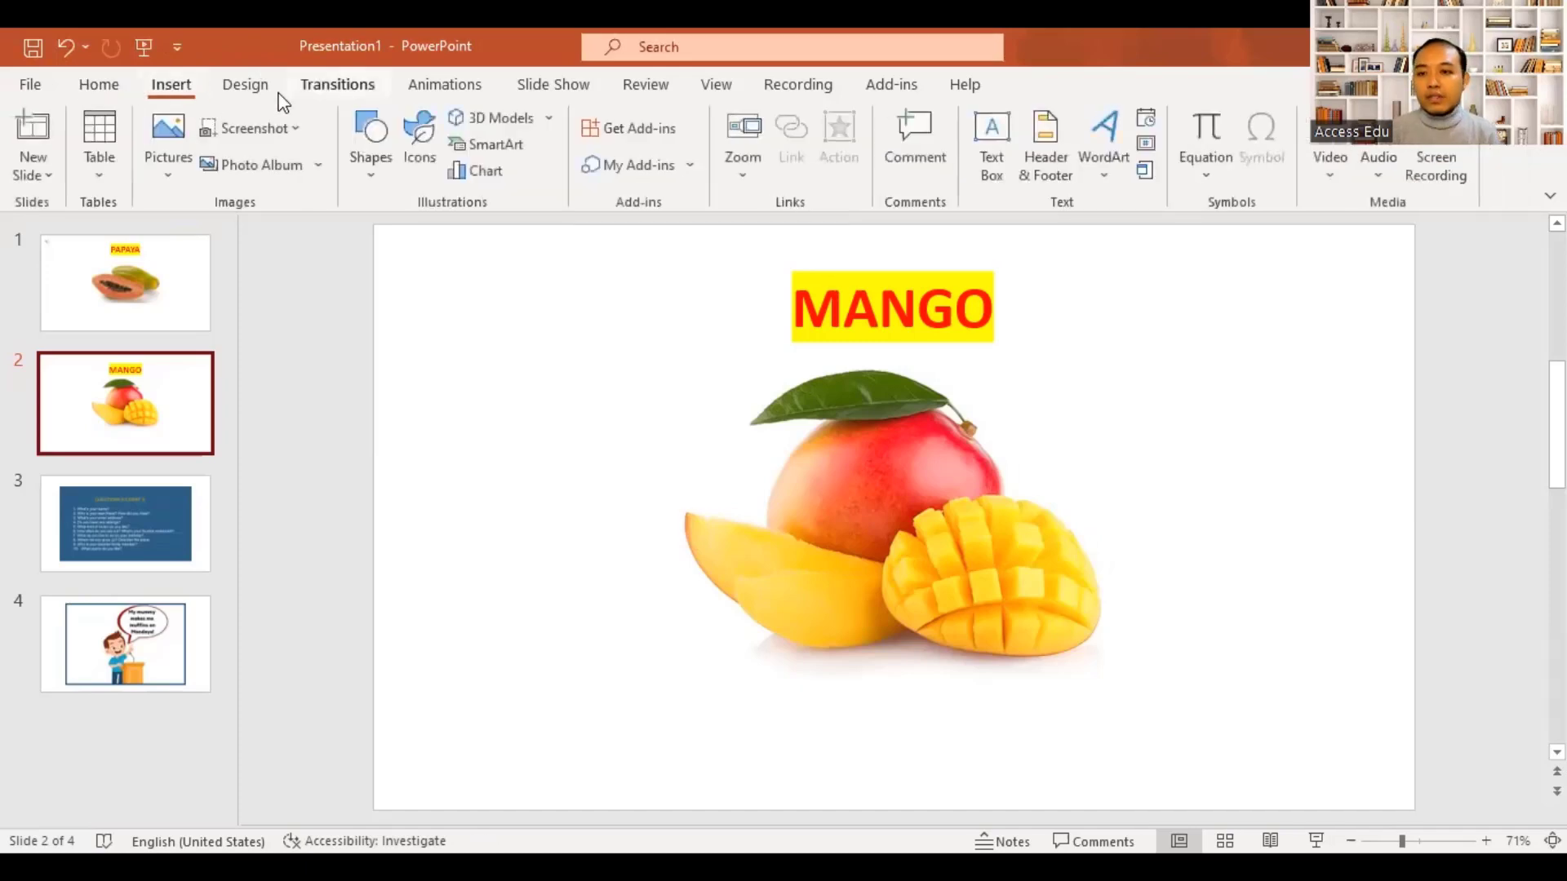
pyautogui.click(1381, 172)
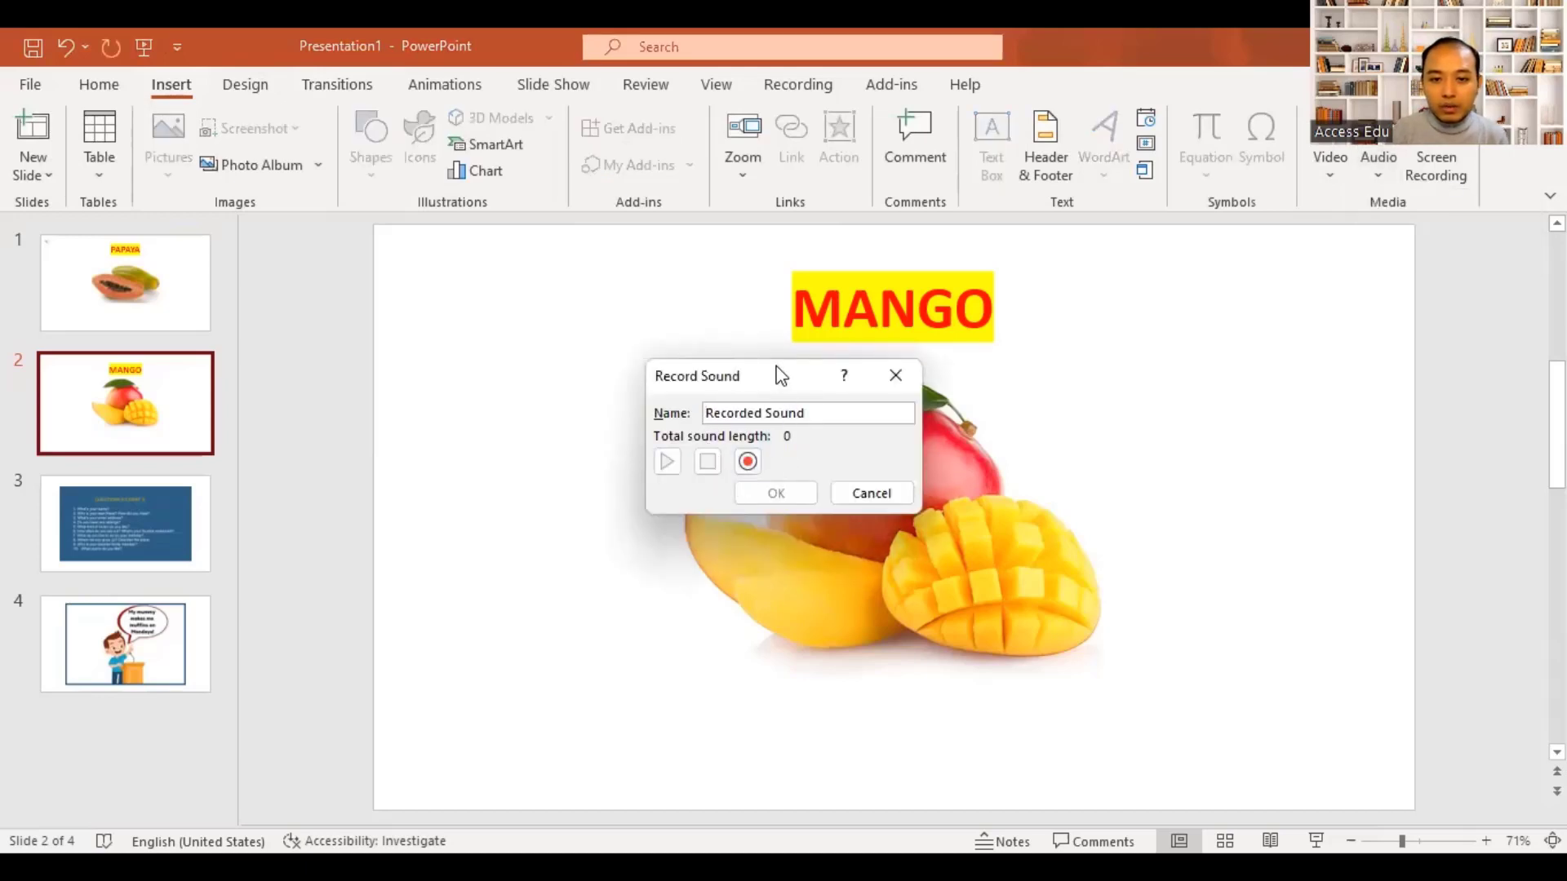
# - Record and play back a 5-second Recorded Sound, then insert it onto the MANGO slide
pyautogui.moveTo(780, 375); pyautogui.dragTo(563, 304)
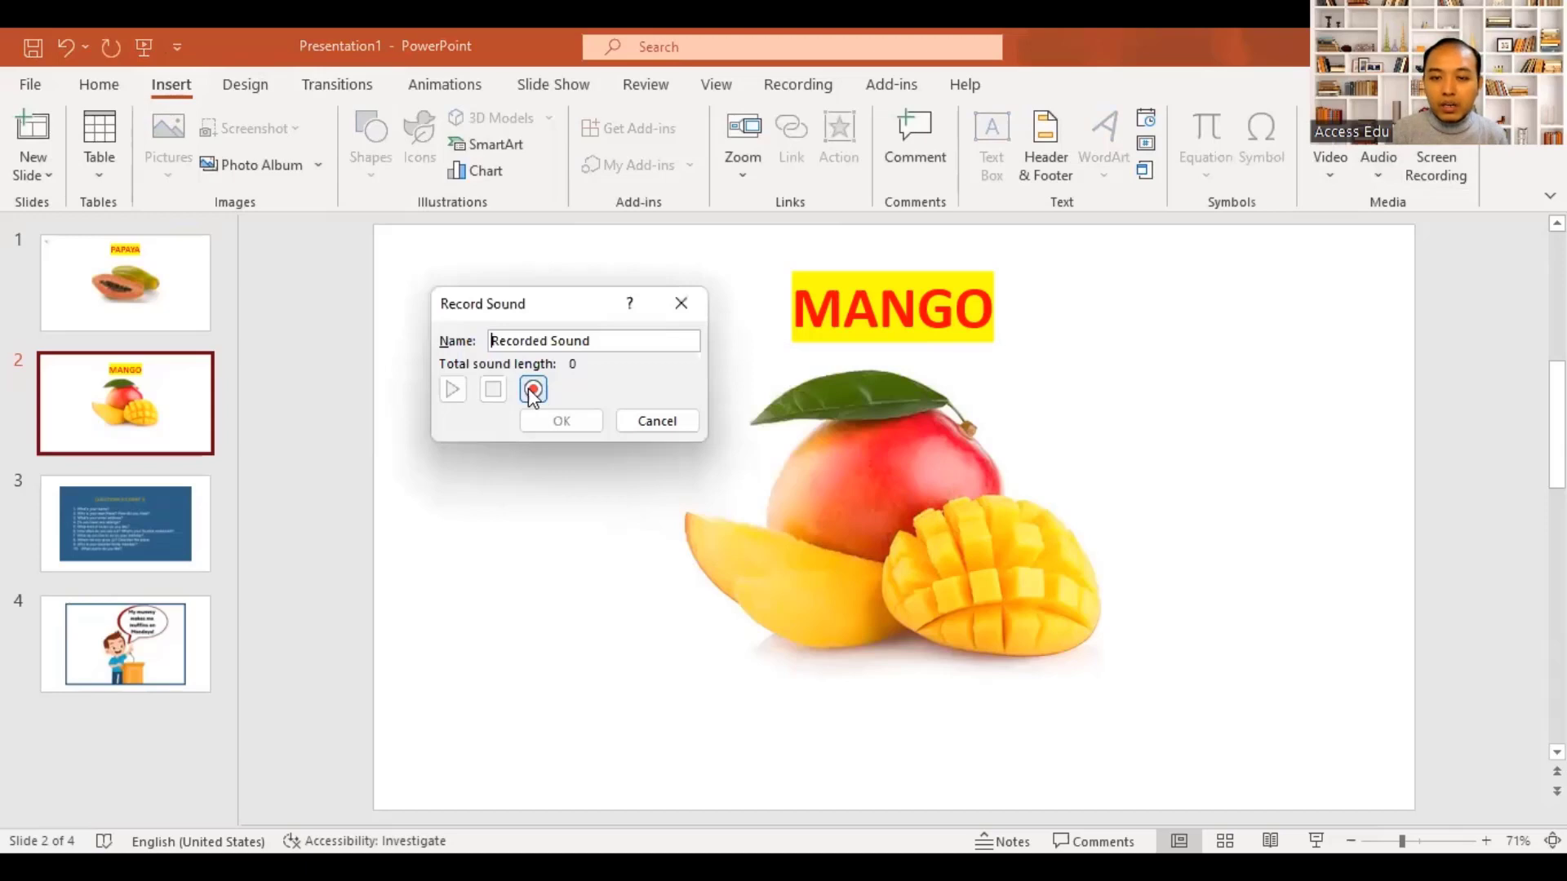
pyautogui.click(532, 393)
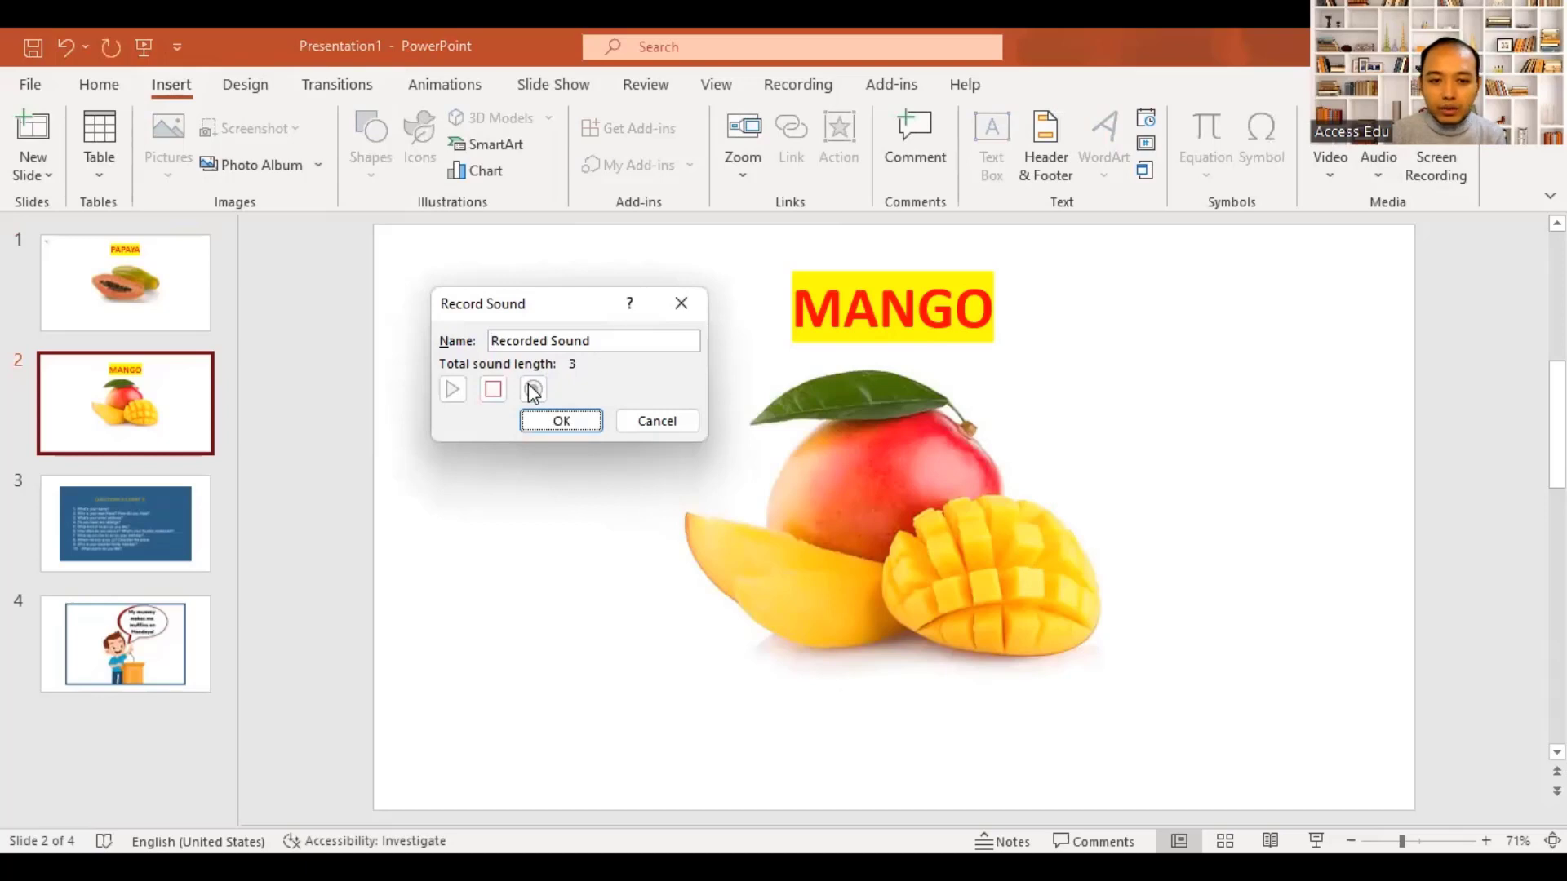
pyautogui.click(493, 391)
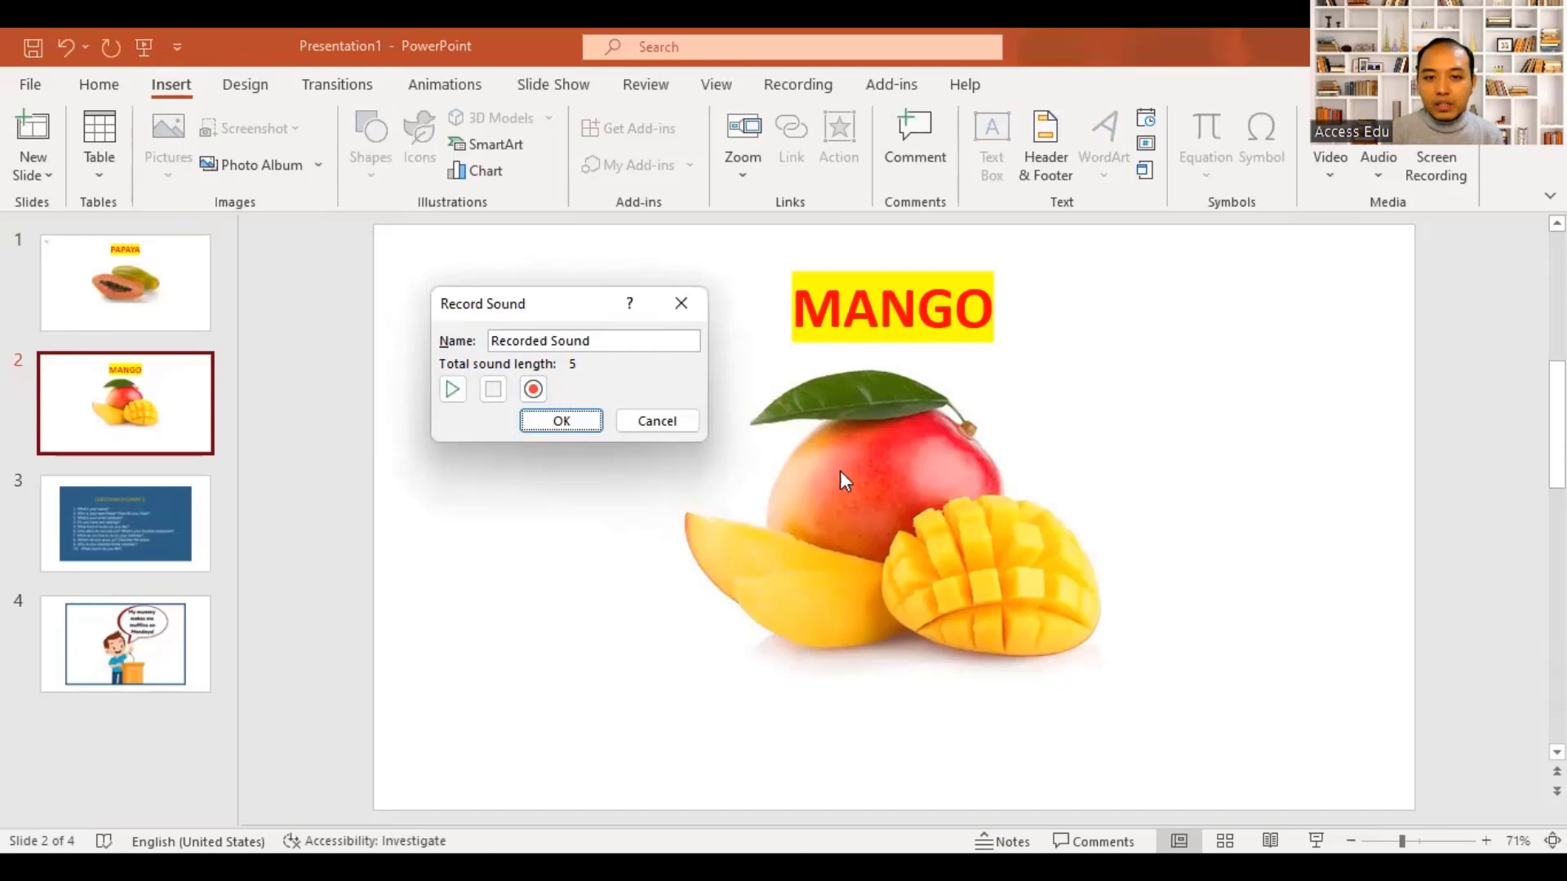
pyautogui.click(454, 390)
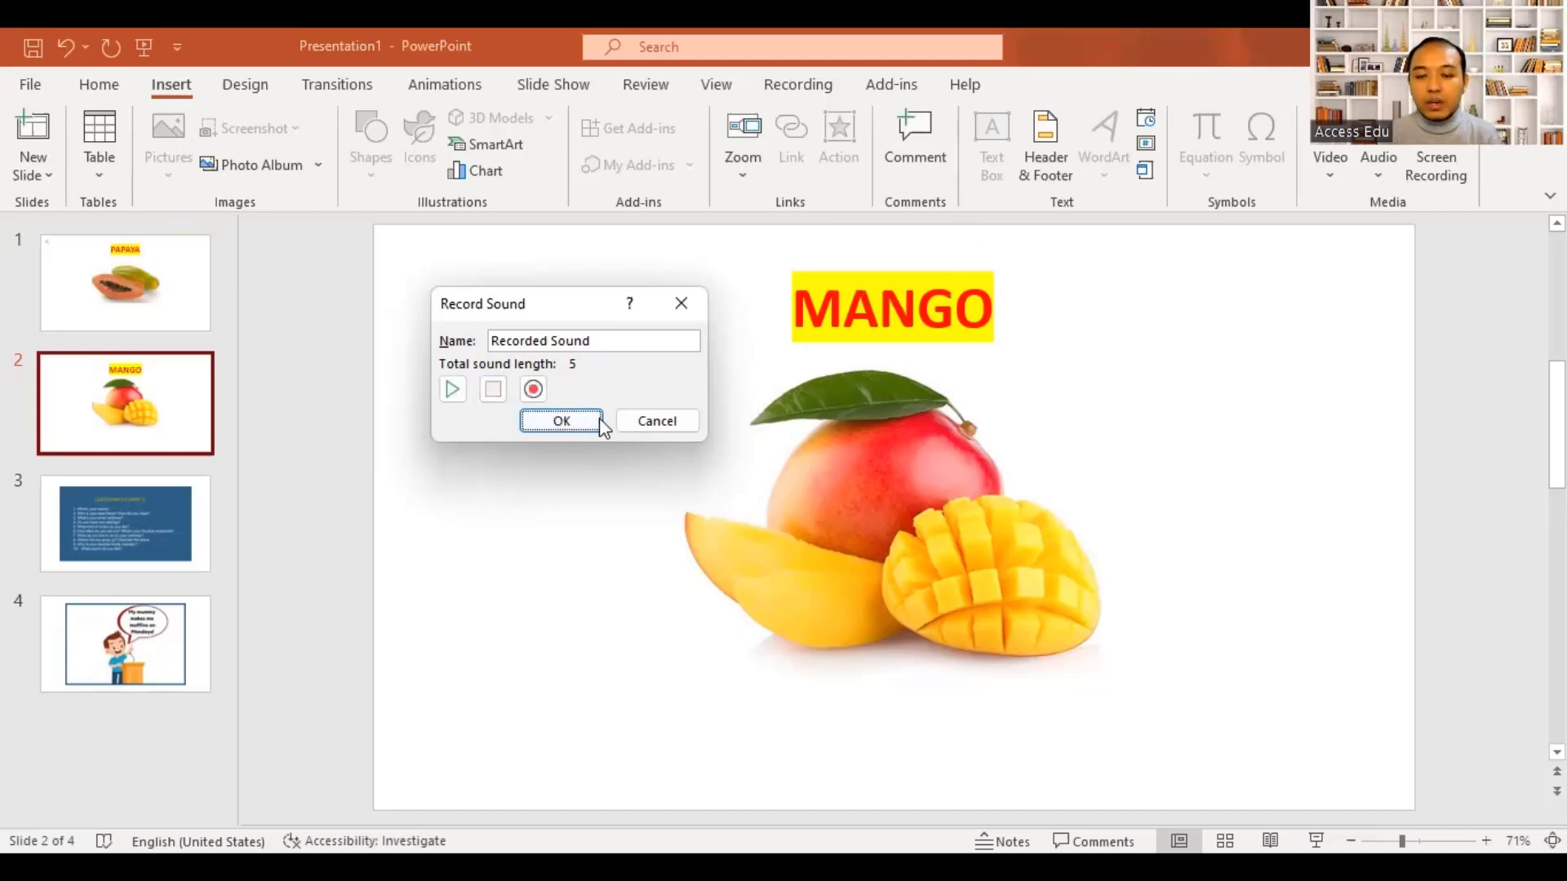
pyautogui.click(565, 423)
# - Drag the Mango slide's new audio icon up toward the upper left and reselect it
pyautogui.moveTo(903, 516); pyautogui.dragTo(478, 305)
pyautogui.click(490, 462)
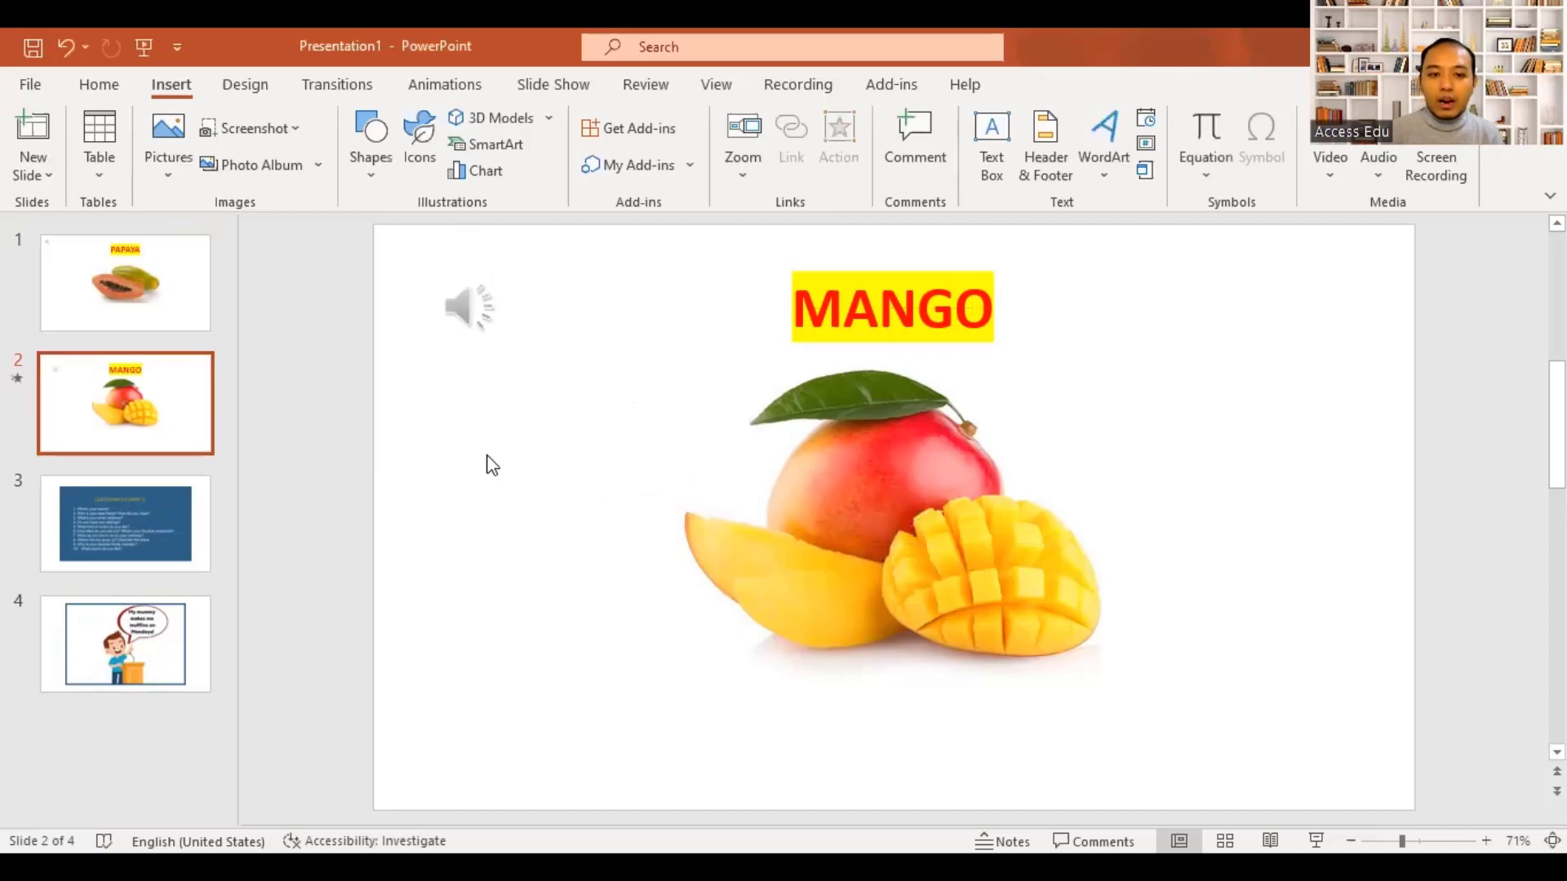
pyautogui.click(477, 299)
pyautogui.click(472, 431)
pyautogui.click(470, 300)
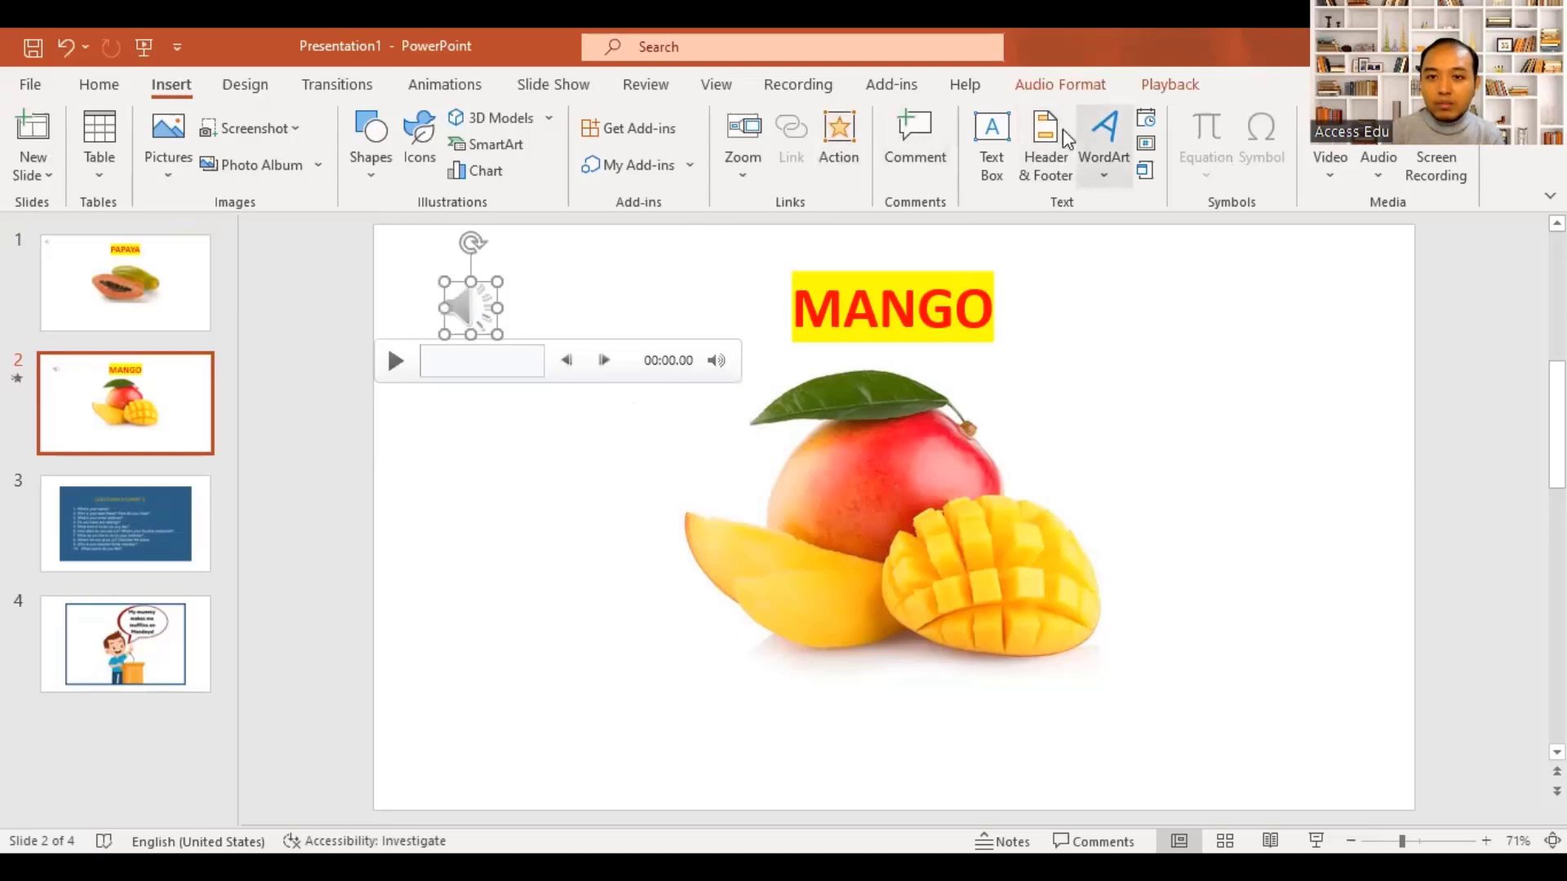
# - Set the Mango audio to start Automatically
pyautogui.click(1171, 84)
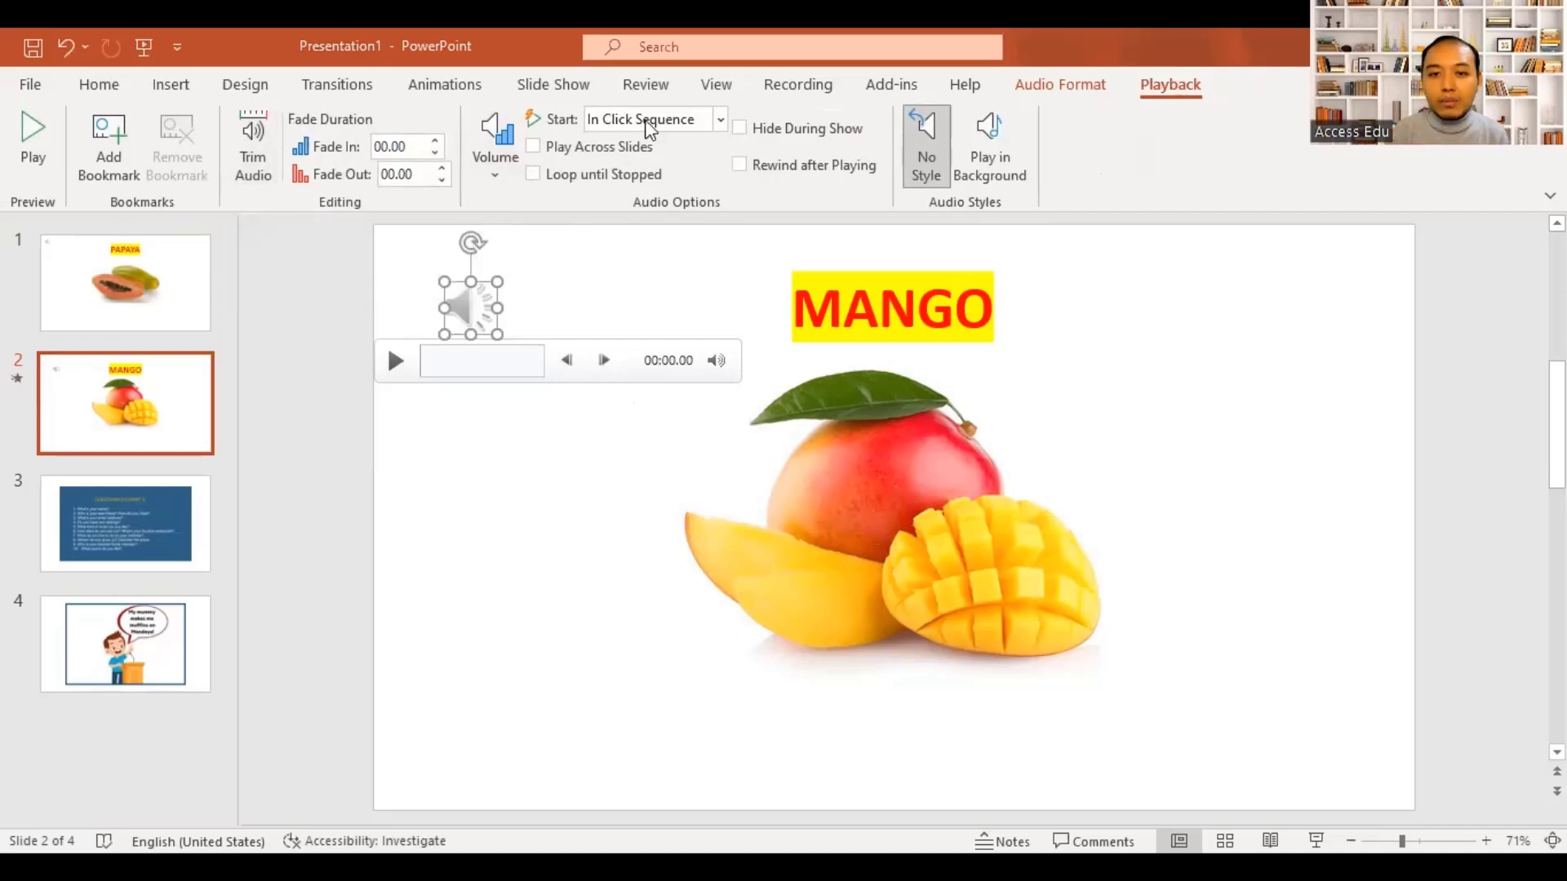
pyautogui.click(721, 120)
pyautogui.click(629, 200)
# - Nudge the audio icon into the slide's top-left corner
pyautogui.click(507, 448)
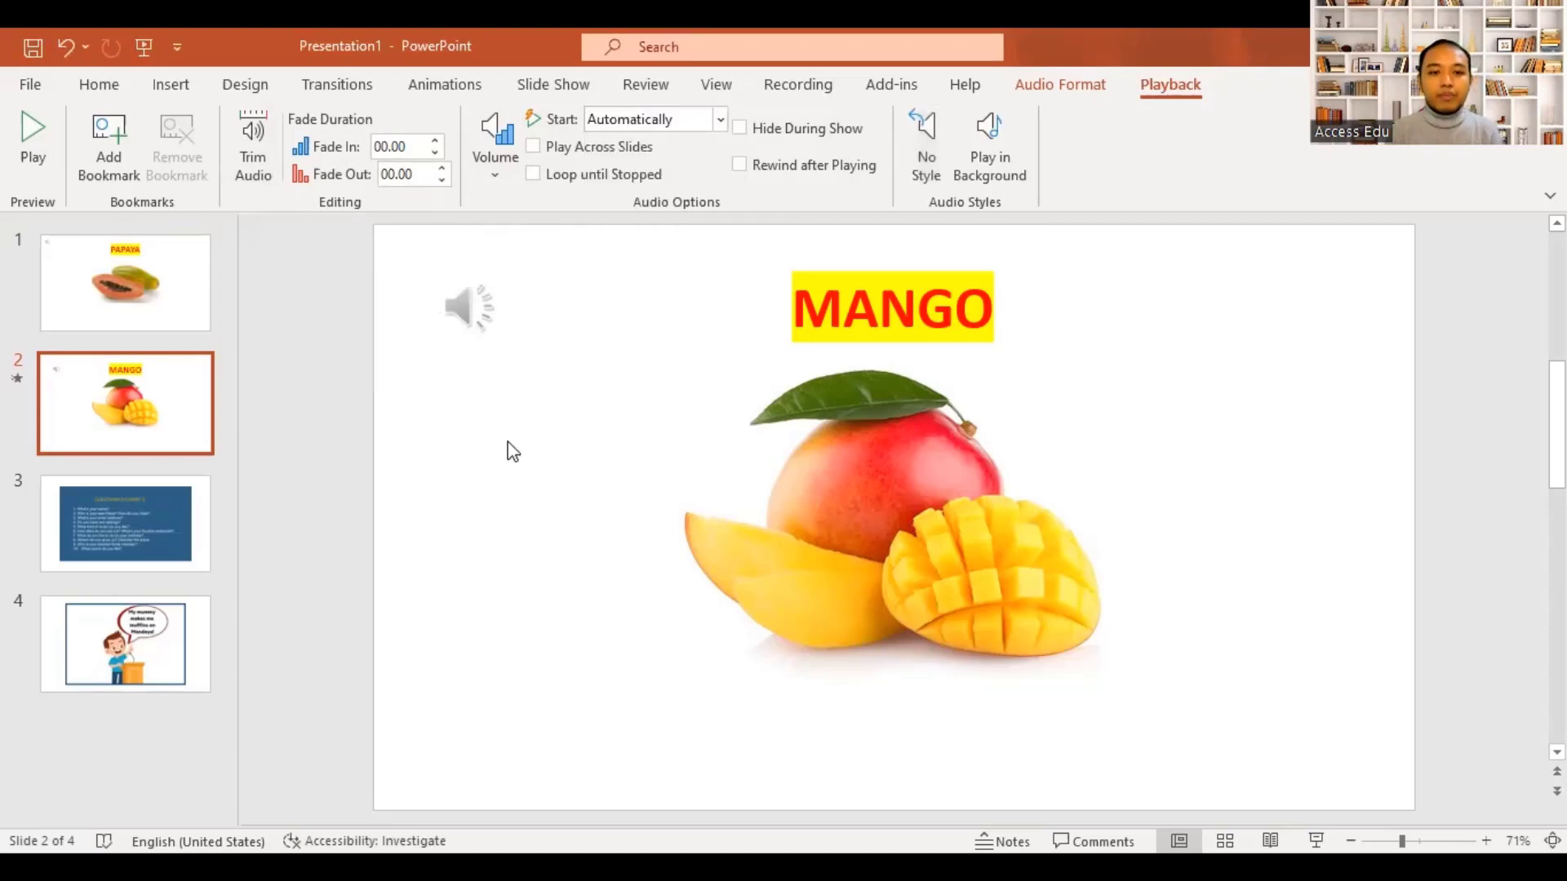
pyautogui.click(483, 310)
pyautogui.moveTo(484, 309); pyautogui.dragTo(415, 277)
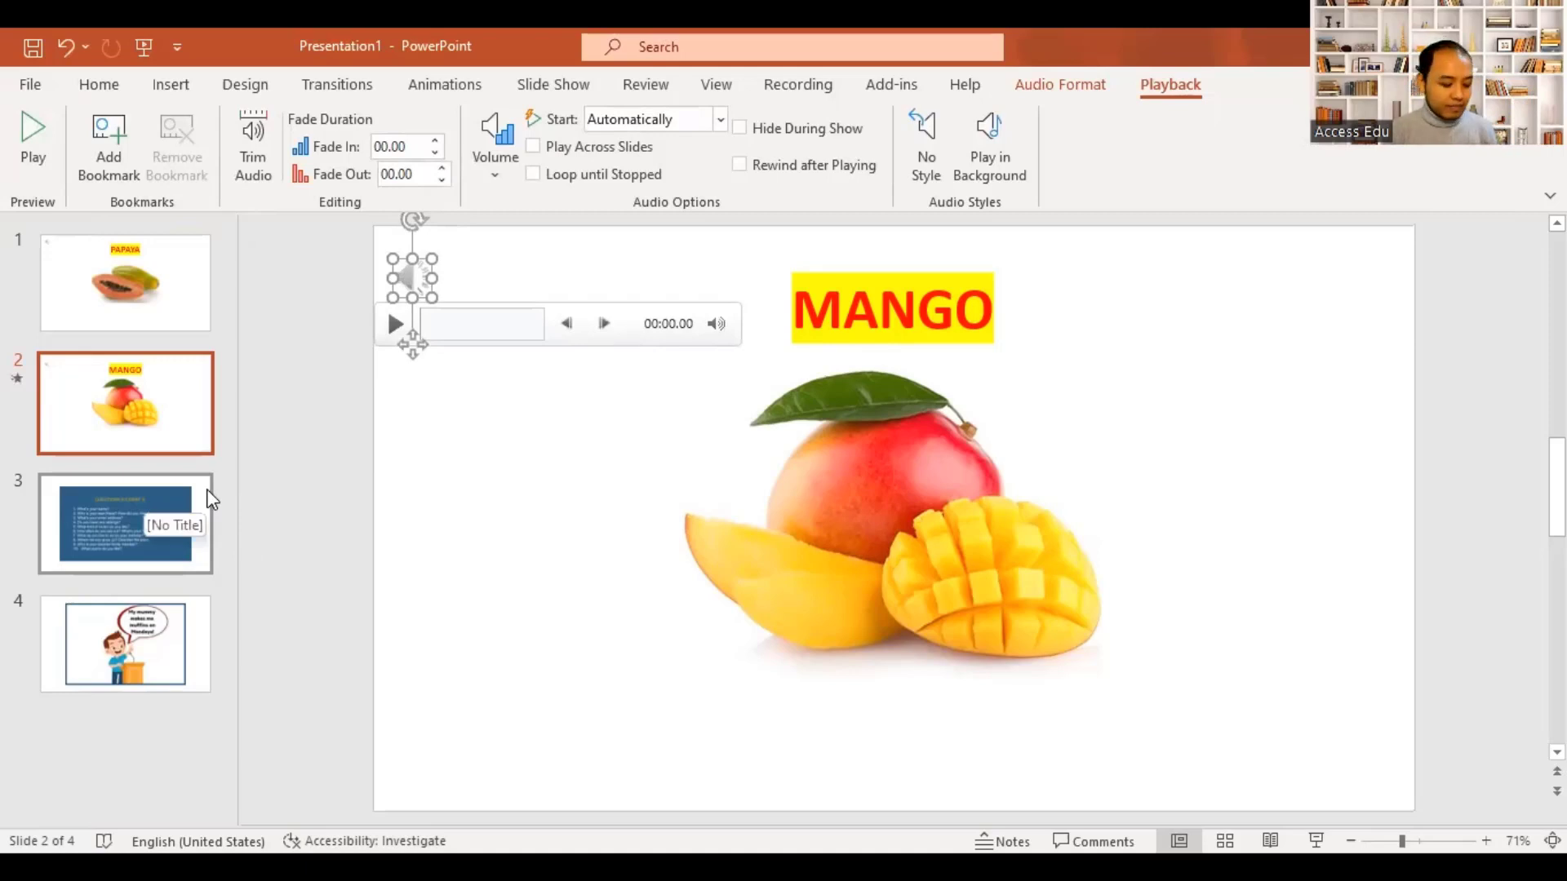
# - On slide 3, Questions Student A, open Record Audio from the Insert tab's Audio menu
pyautogui.click(187, 539)
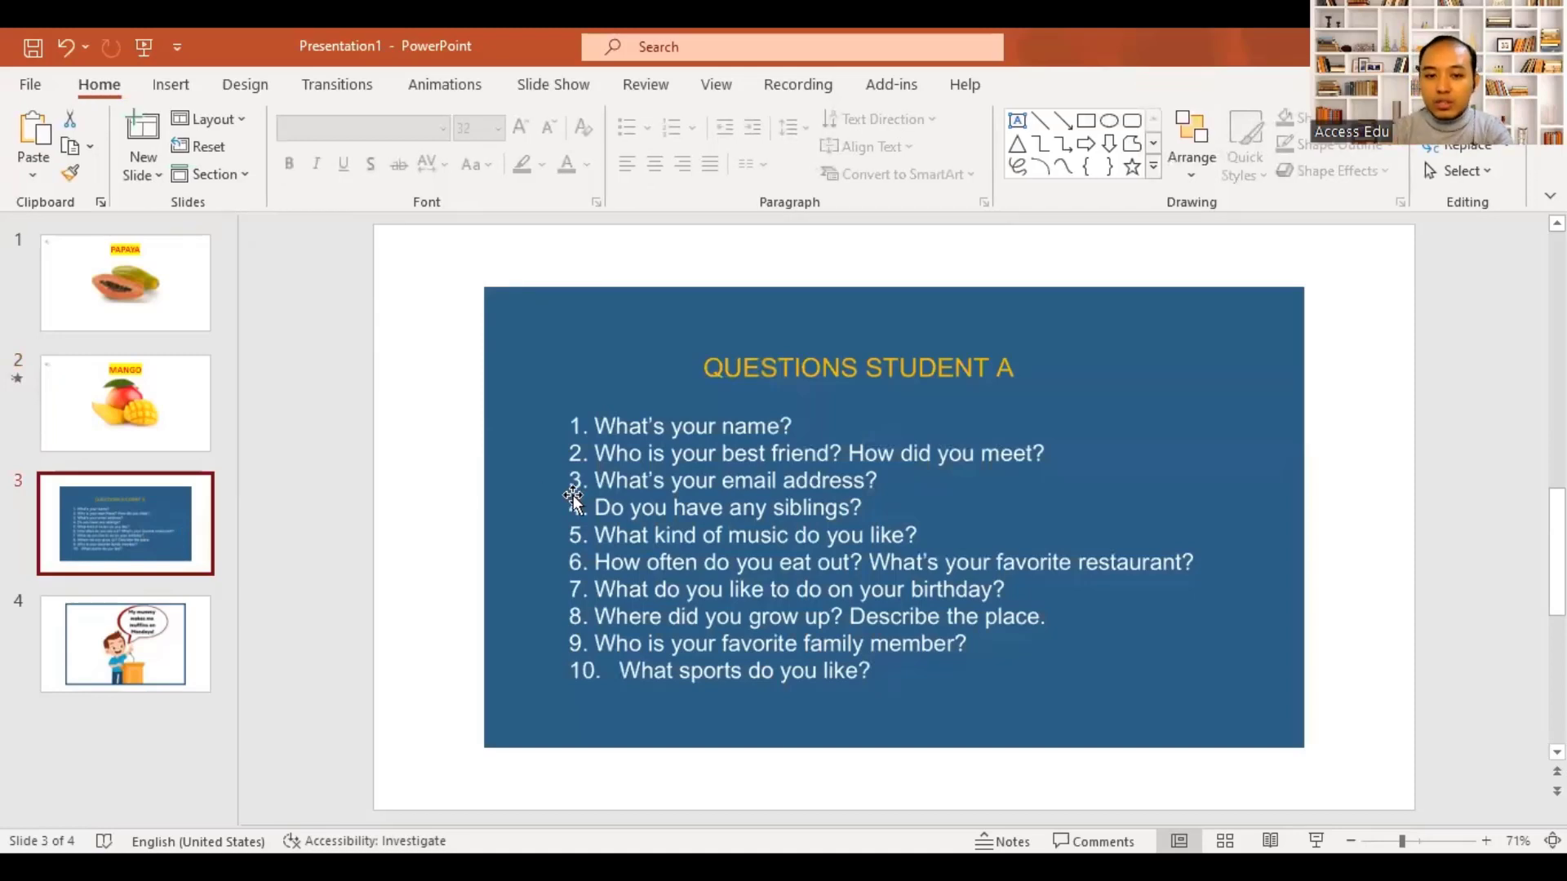
pyautogui.click(196, 84)
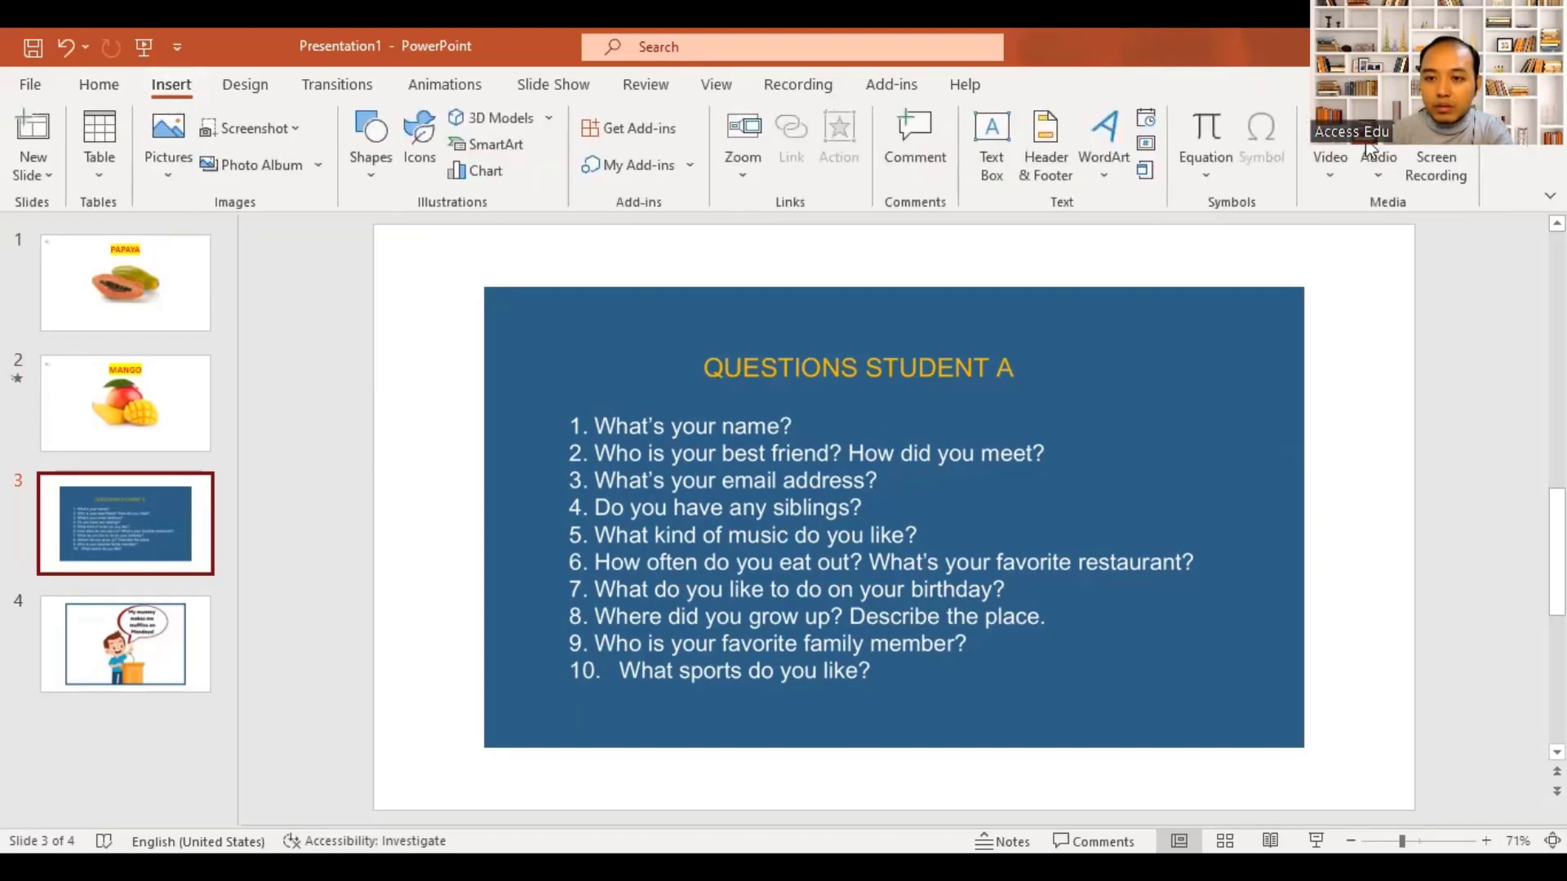
pyautogui.click(1379, 171)
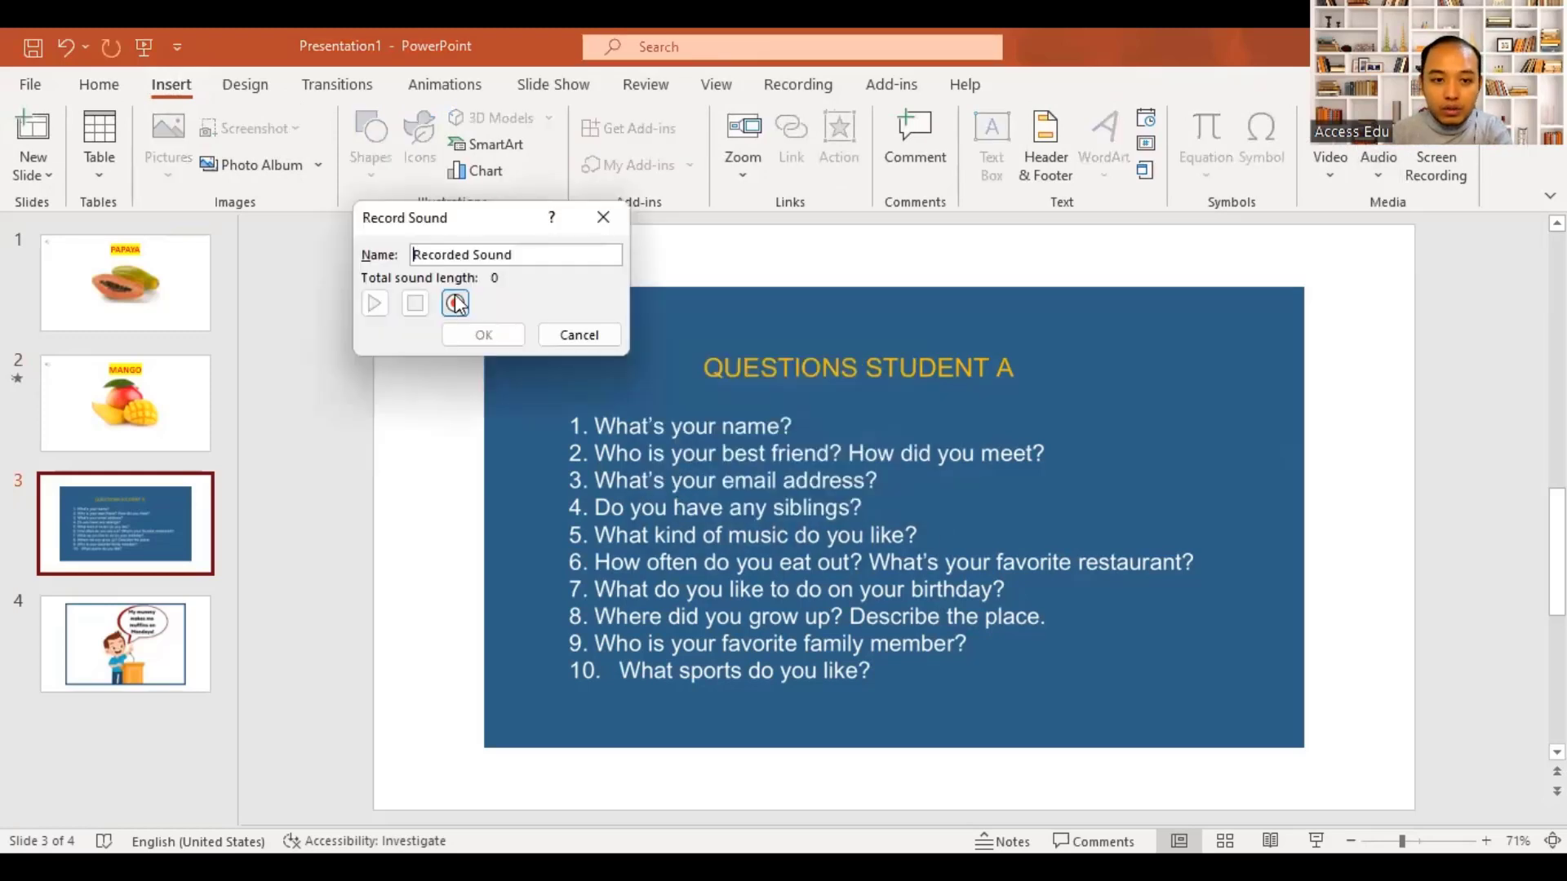
# - Record a 28-second sound clip, play it back to check, and insert it
pyautogui.click(455, 304)
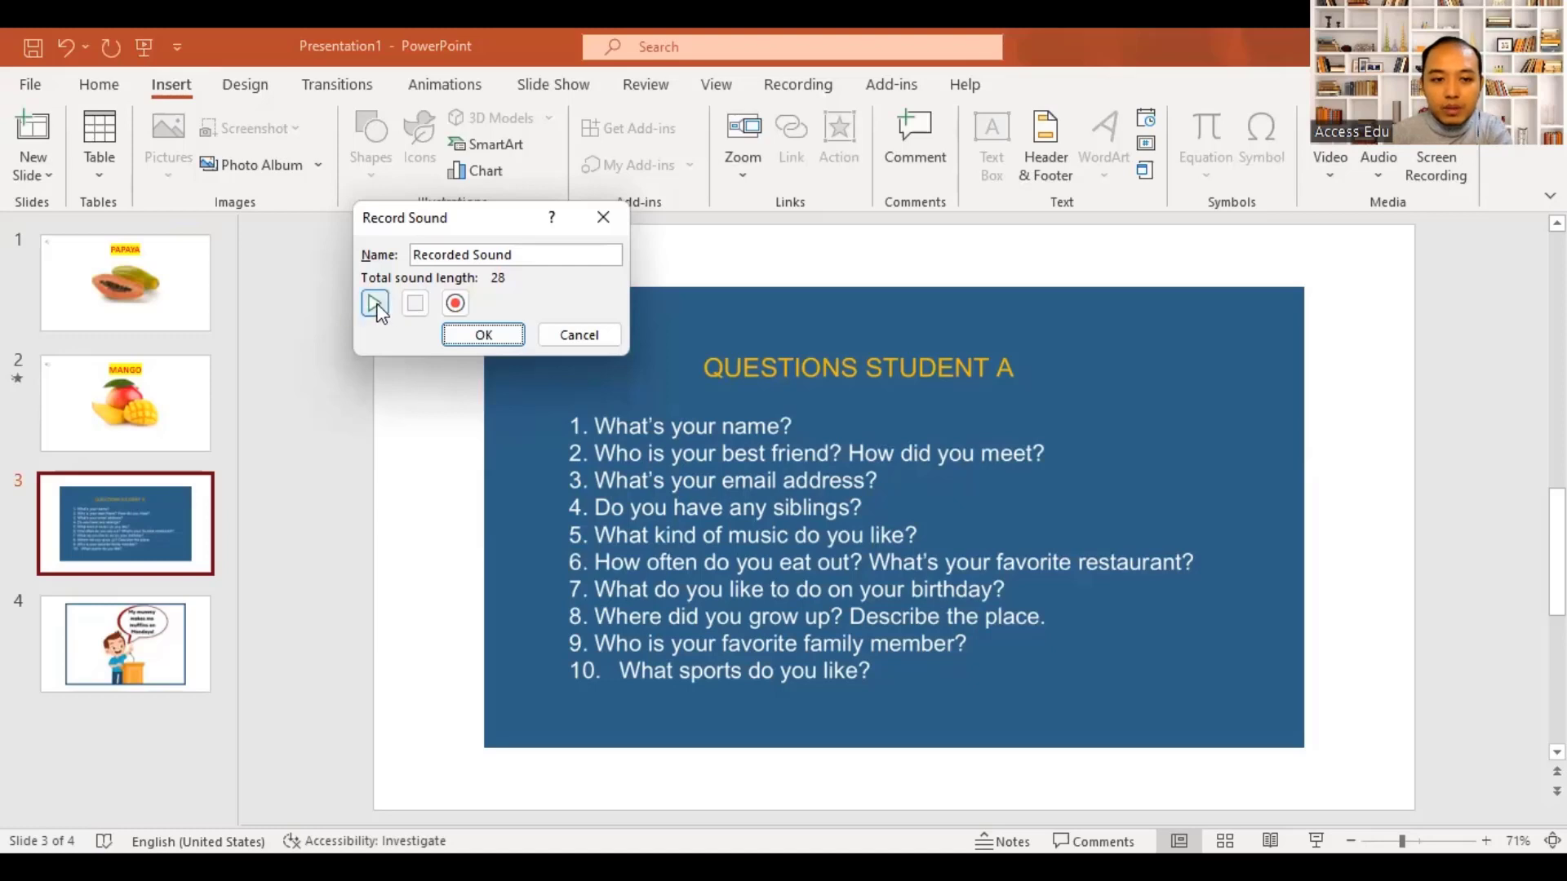
pyautogui.click(375, 305)
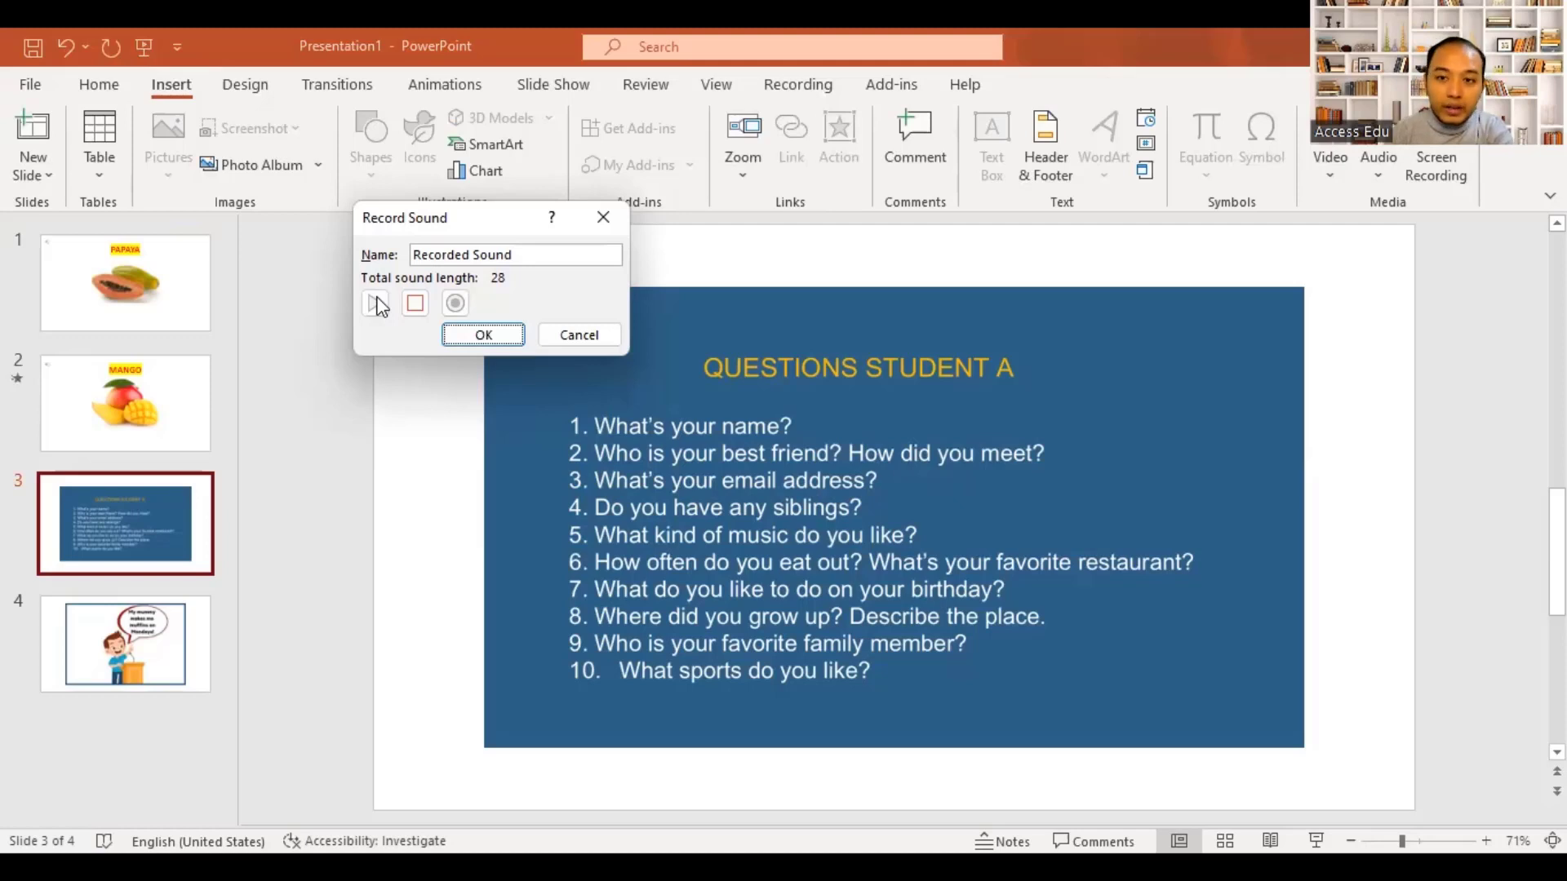
pyautogui.click(417, 306)
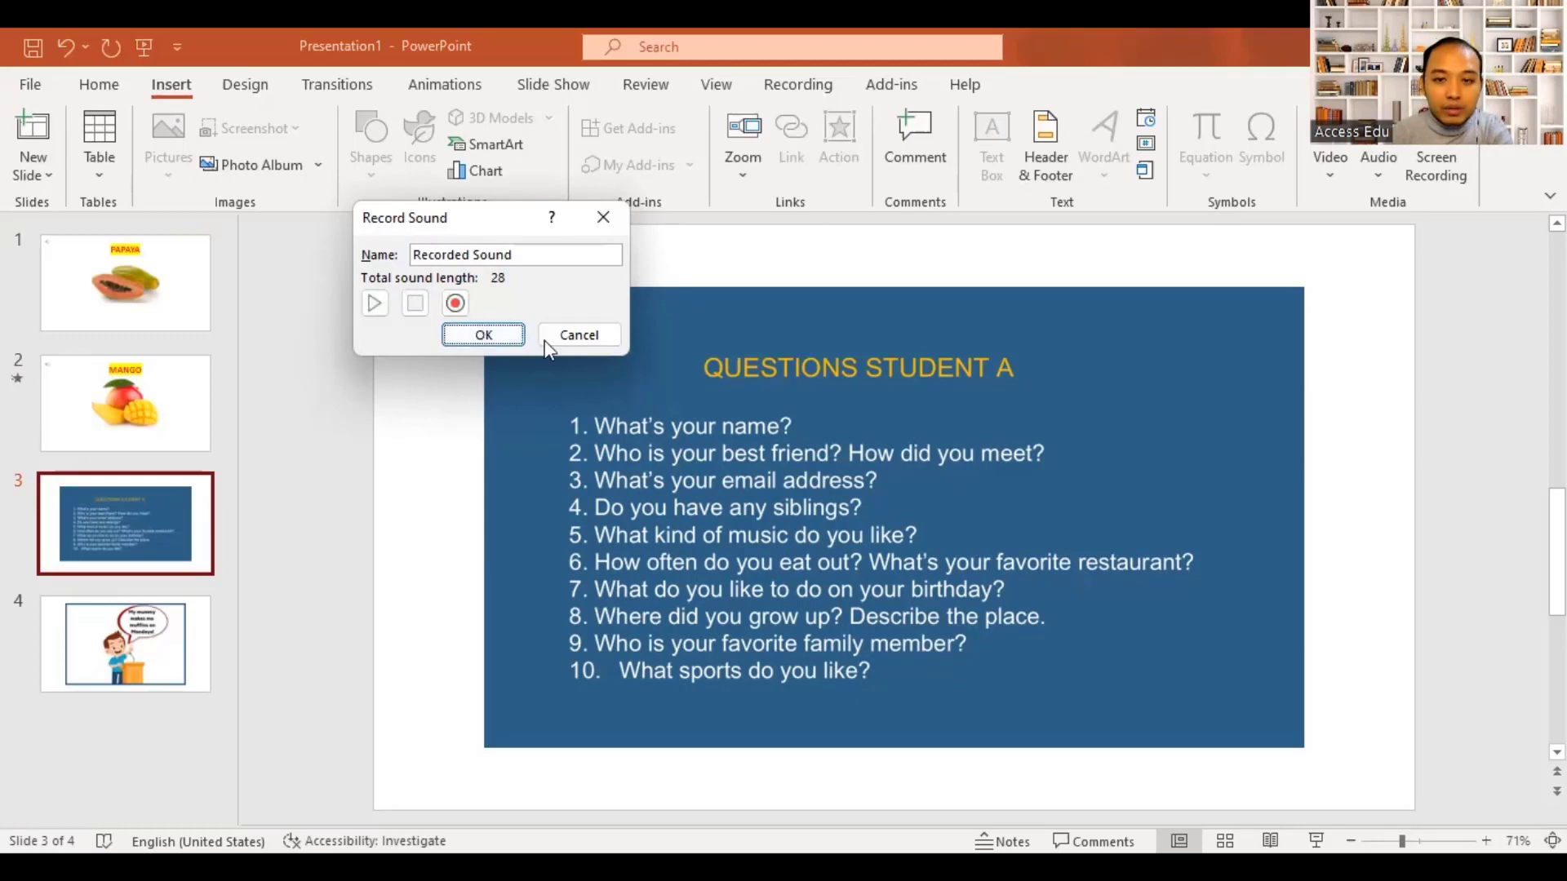
pyautogui.click(493, 335)
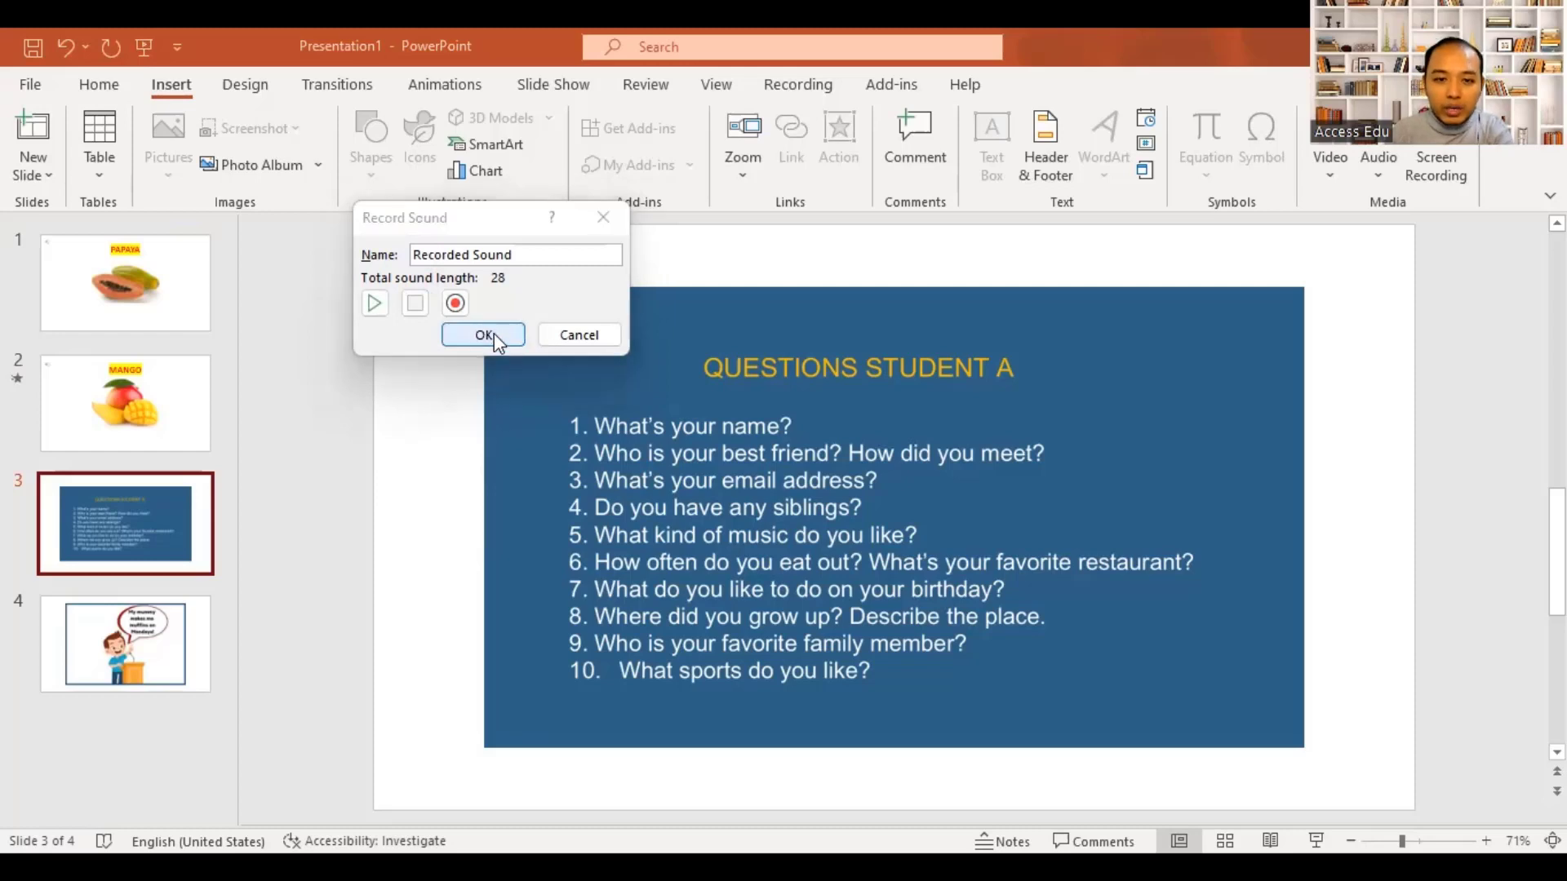
# - Move the Questions audio icon top-left and trim the clip to start at 00:02.445
pyautogui.moveTo(898, 514); pyautogui.dragTo(436, 253)
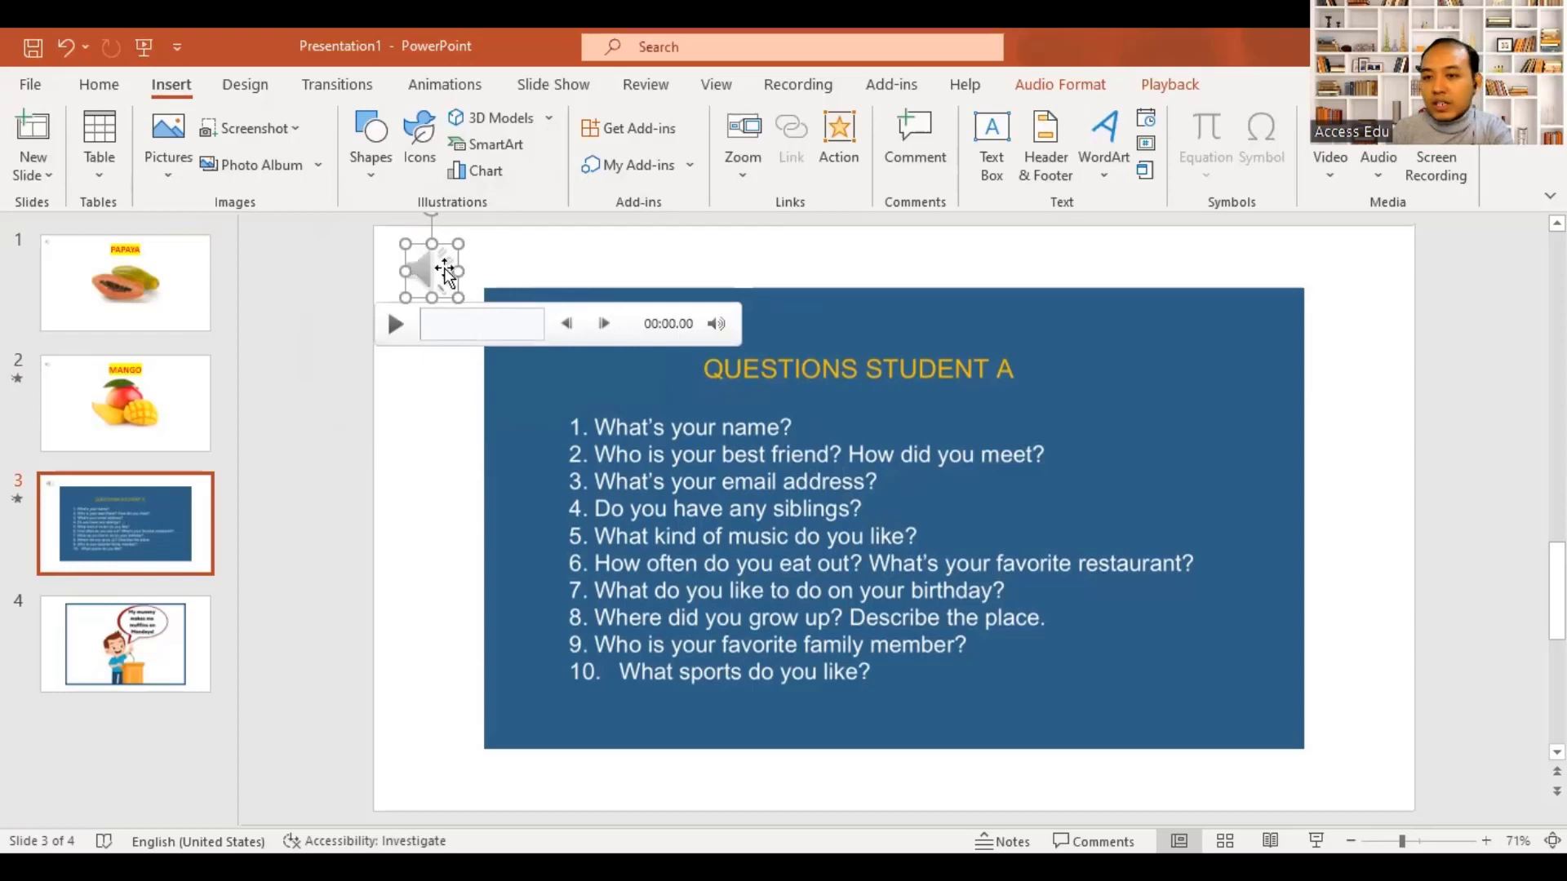
pyautogui.click(1159, 85)
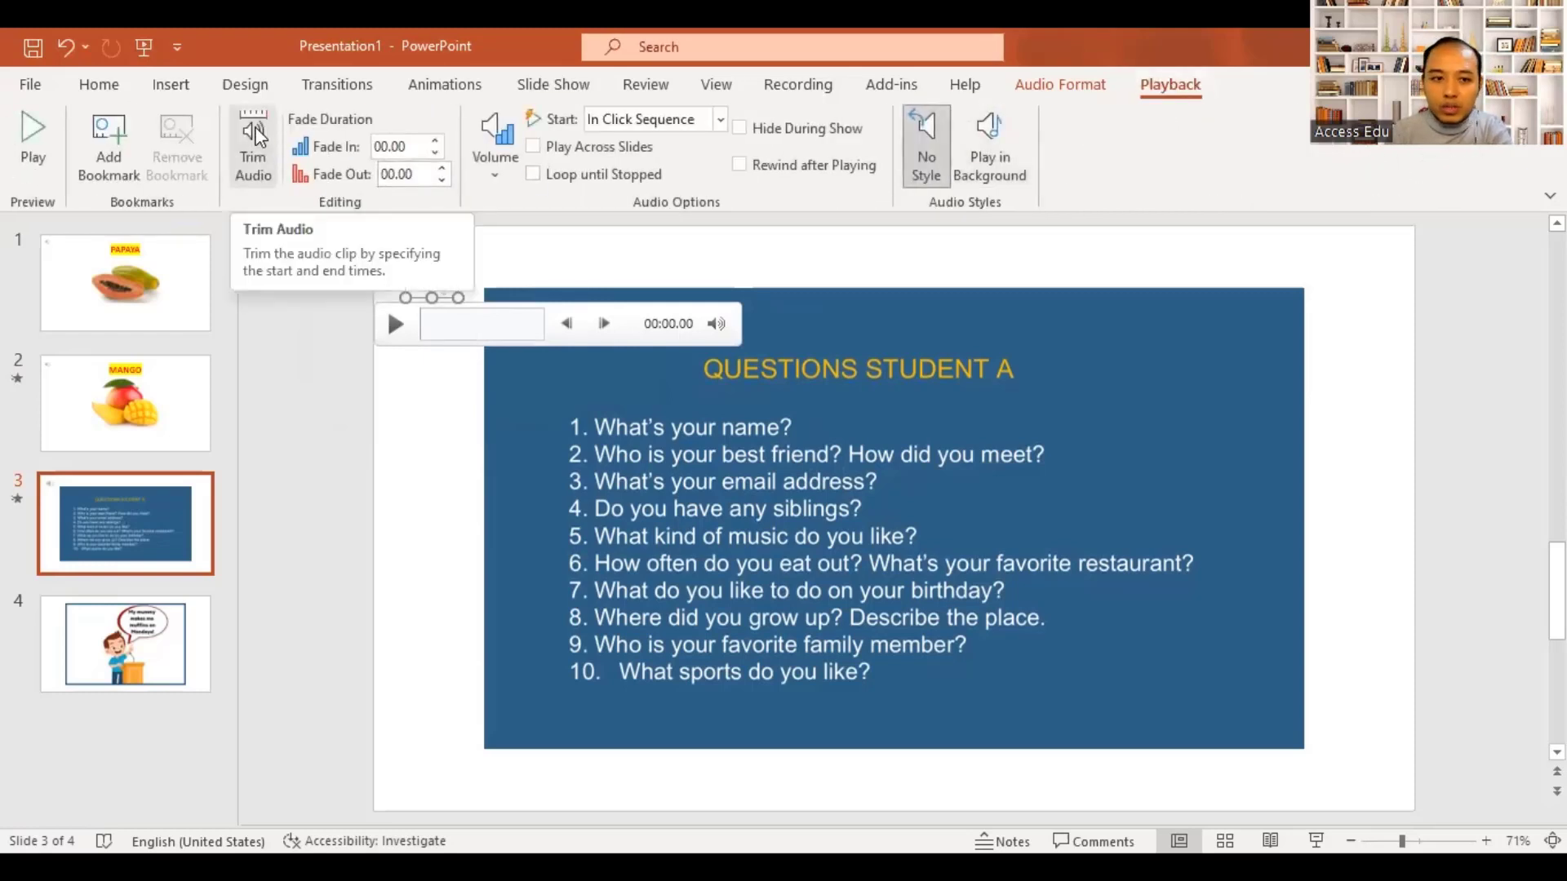
pyautogui.click(255, 140)
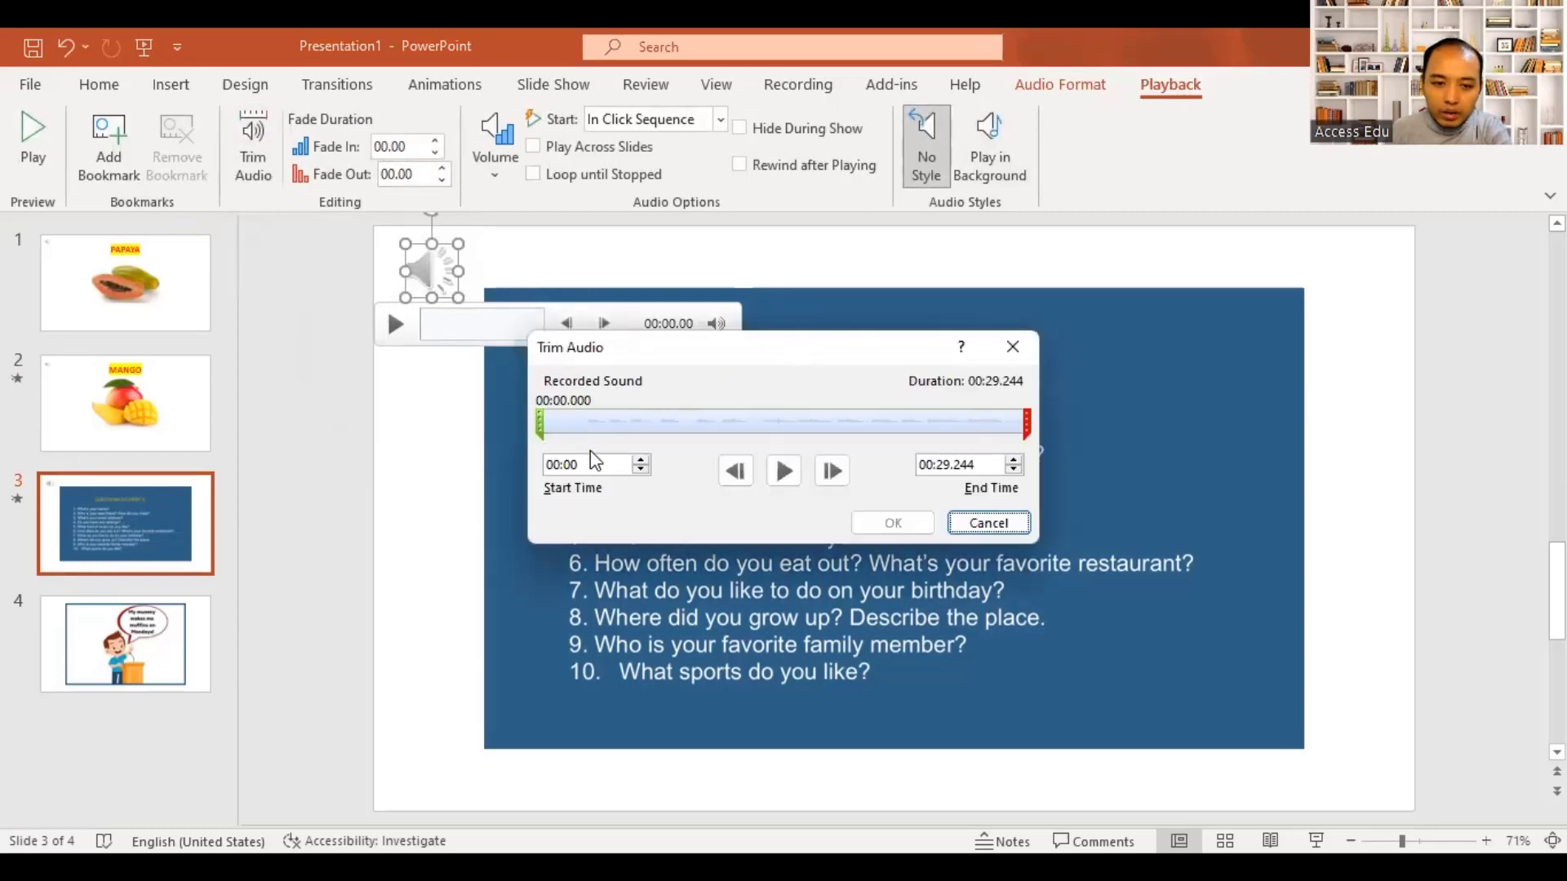
pyautogui.click(783, 471)
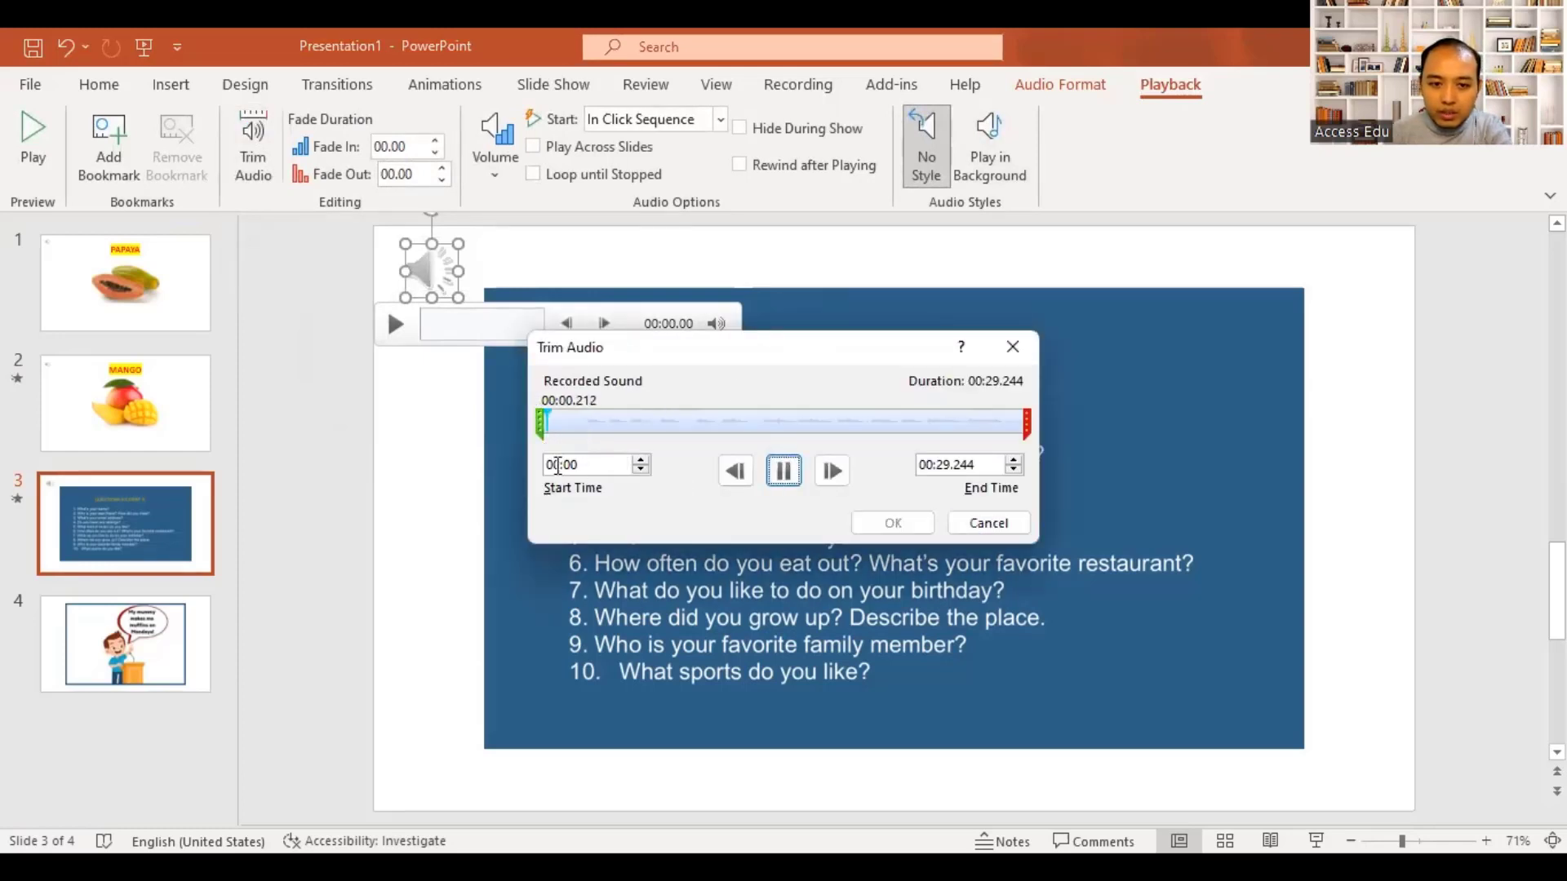
pyautogui.click(784, 471)
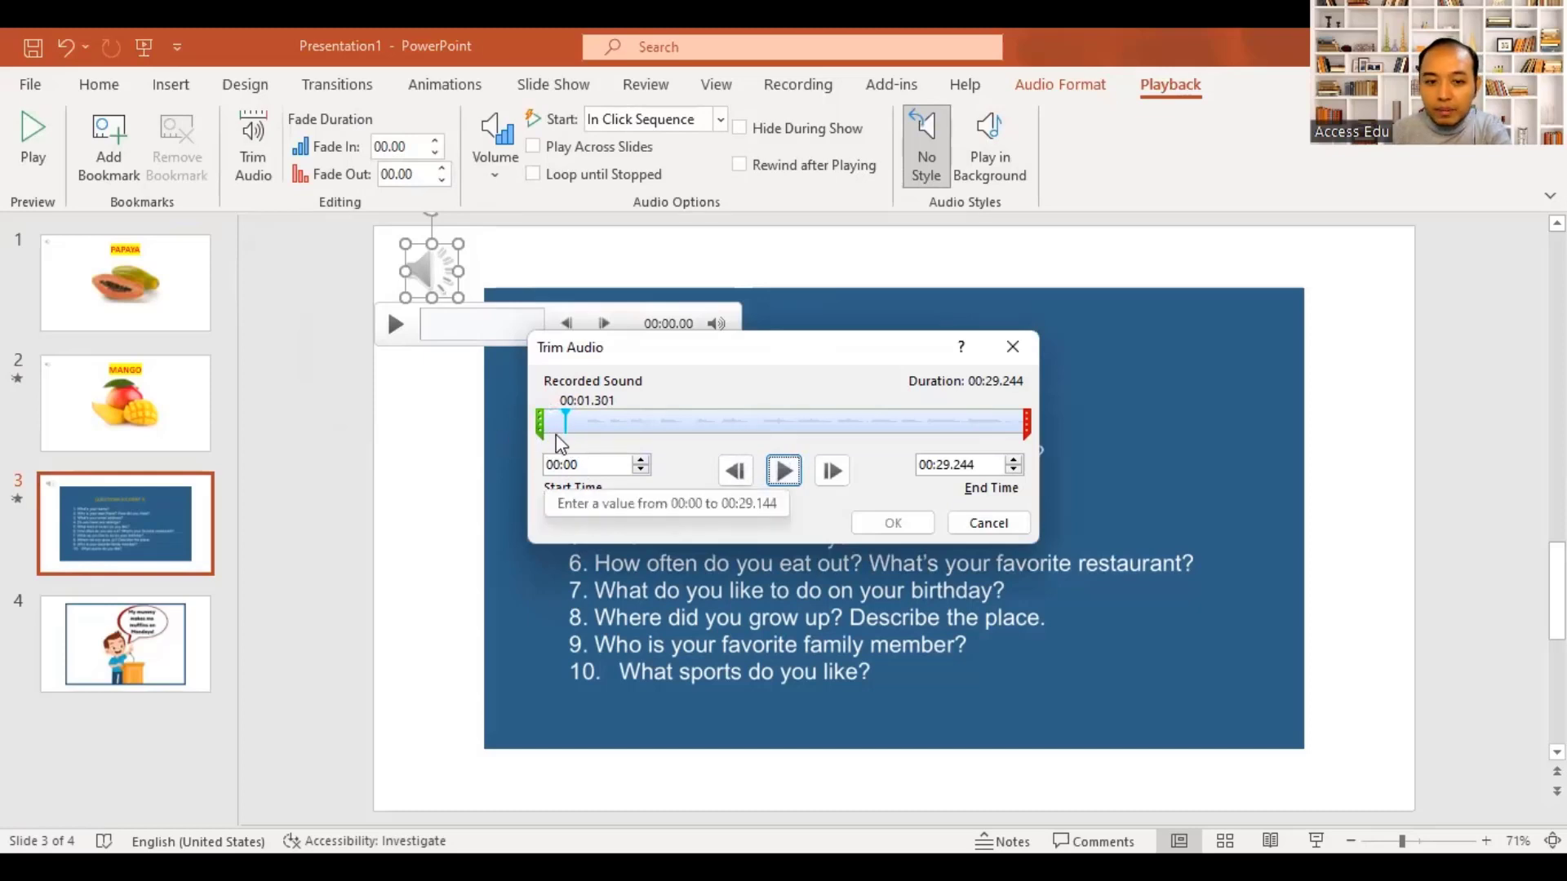
pyautogui.moveTo(541, 443)
pyautogui.mouseDown()
pyautogui.moveTo(567, 449)
pyautogui.moveTo(580, 480)
pyautogui.mouseUp()
pyautogui.click(765, 478)
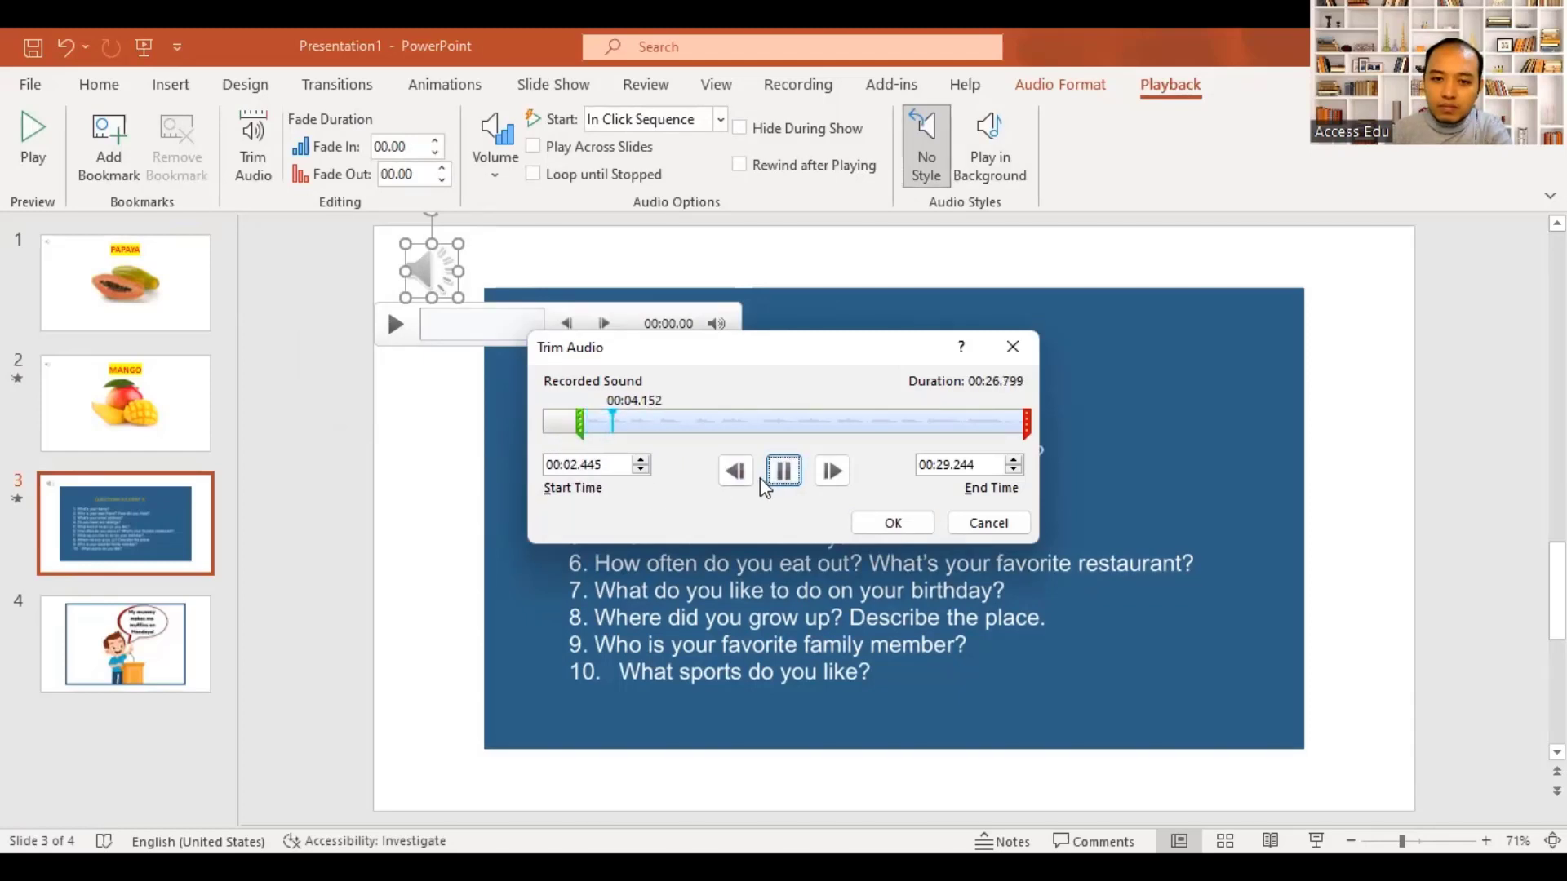